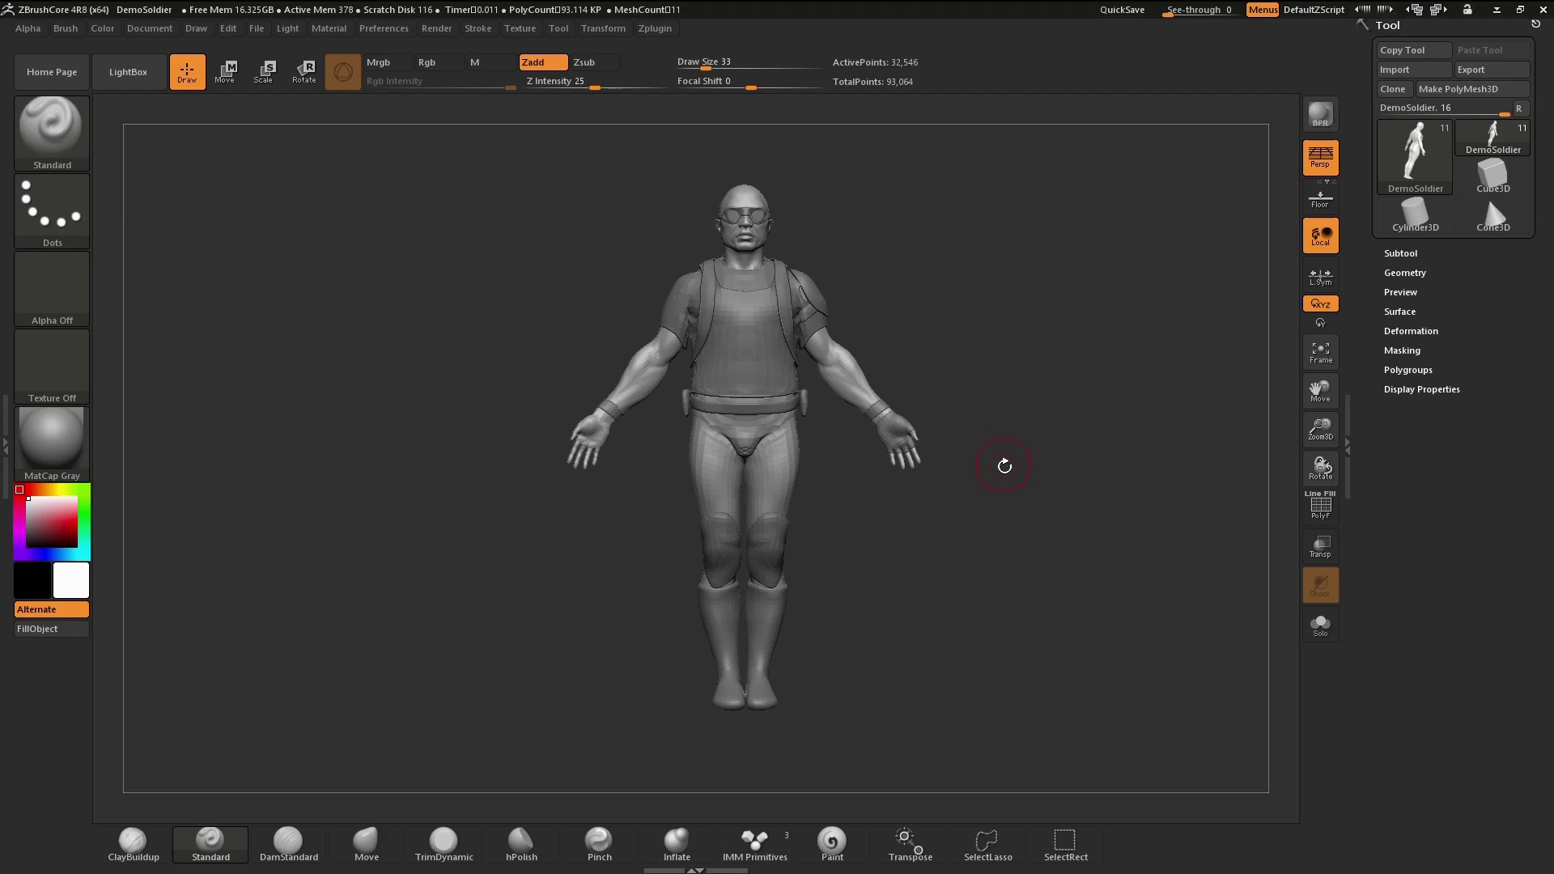
# - Expand the Subtool list and select the vest, the belt and the vest again as the active subtool
pyautogui.moveTo(1002, 461); pyautogui.dragTo(1012, 453)
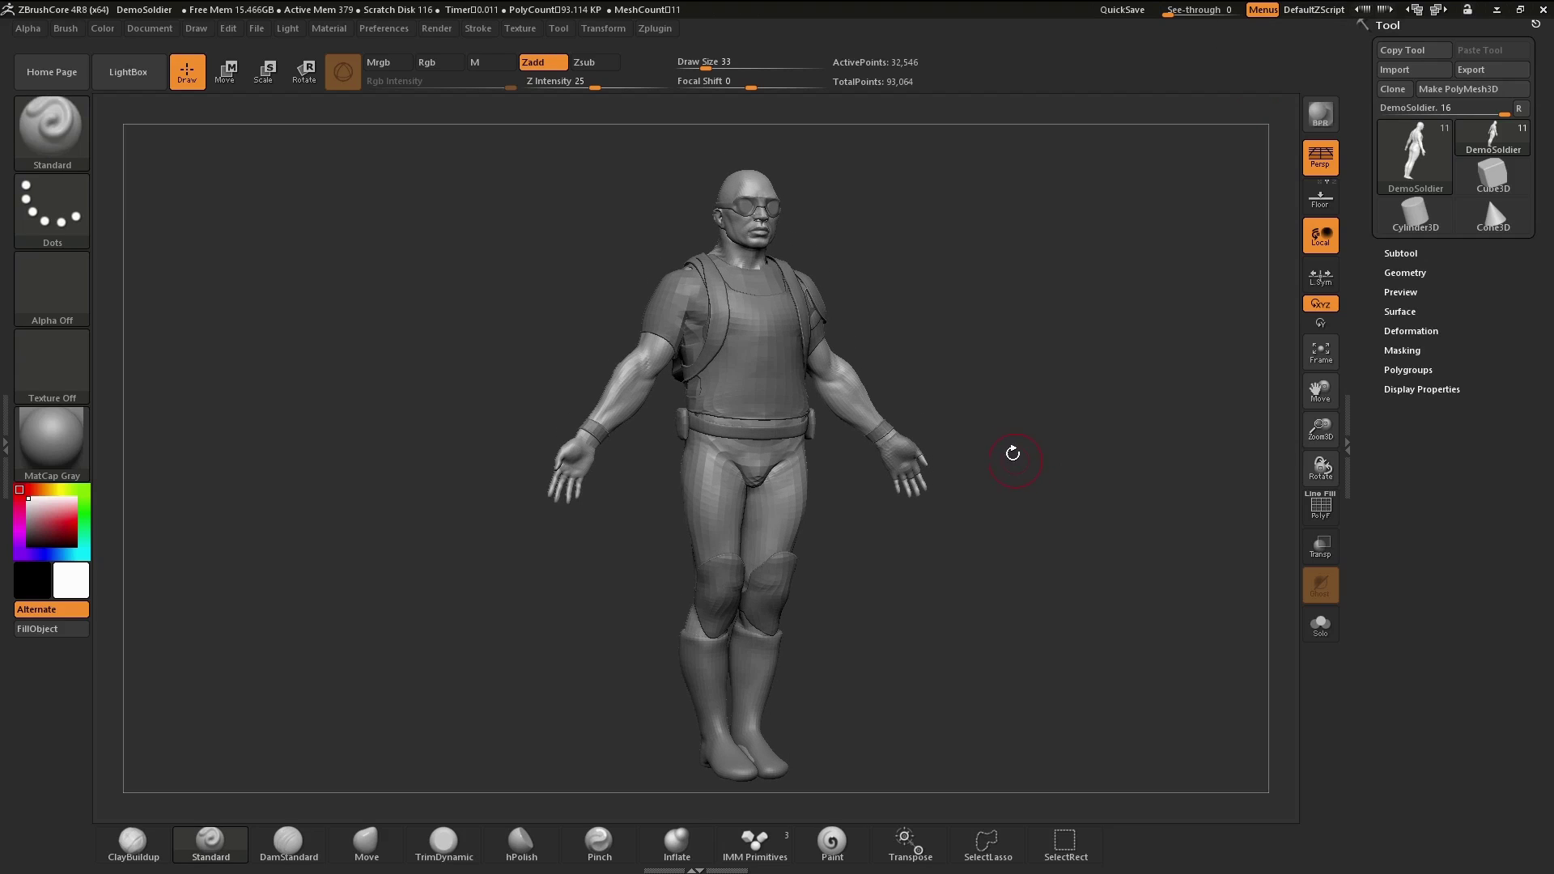
pyautogui.moveTo(1434, 142)
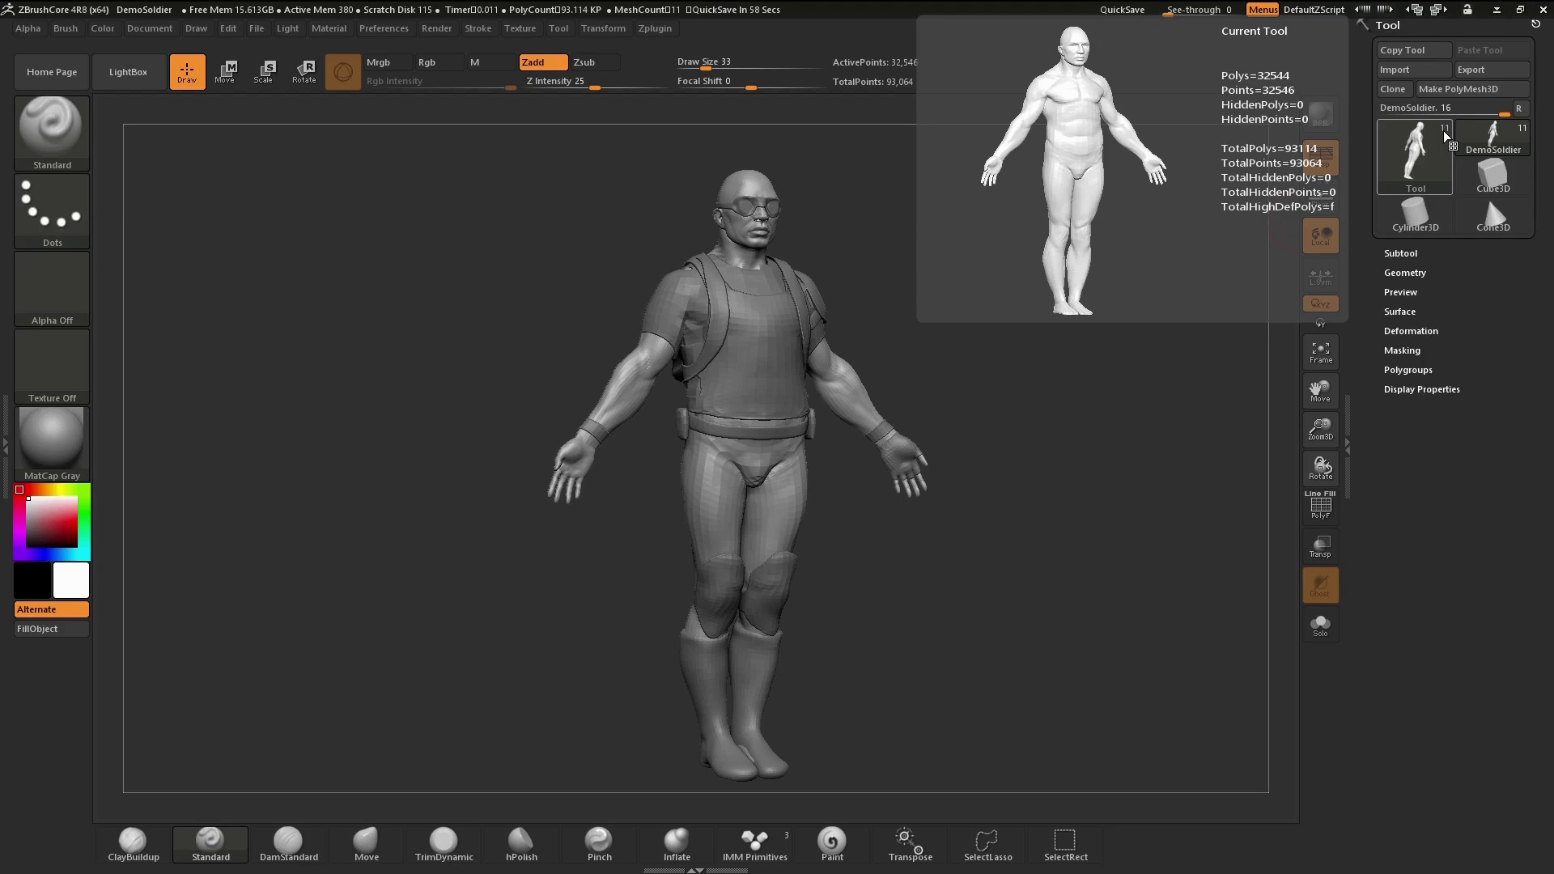
pyautogui.click(1406, 254)
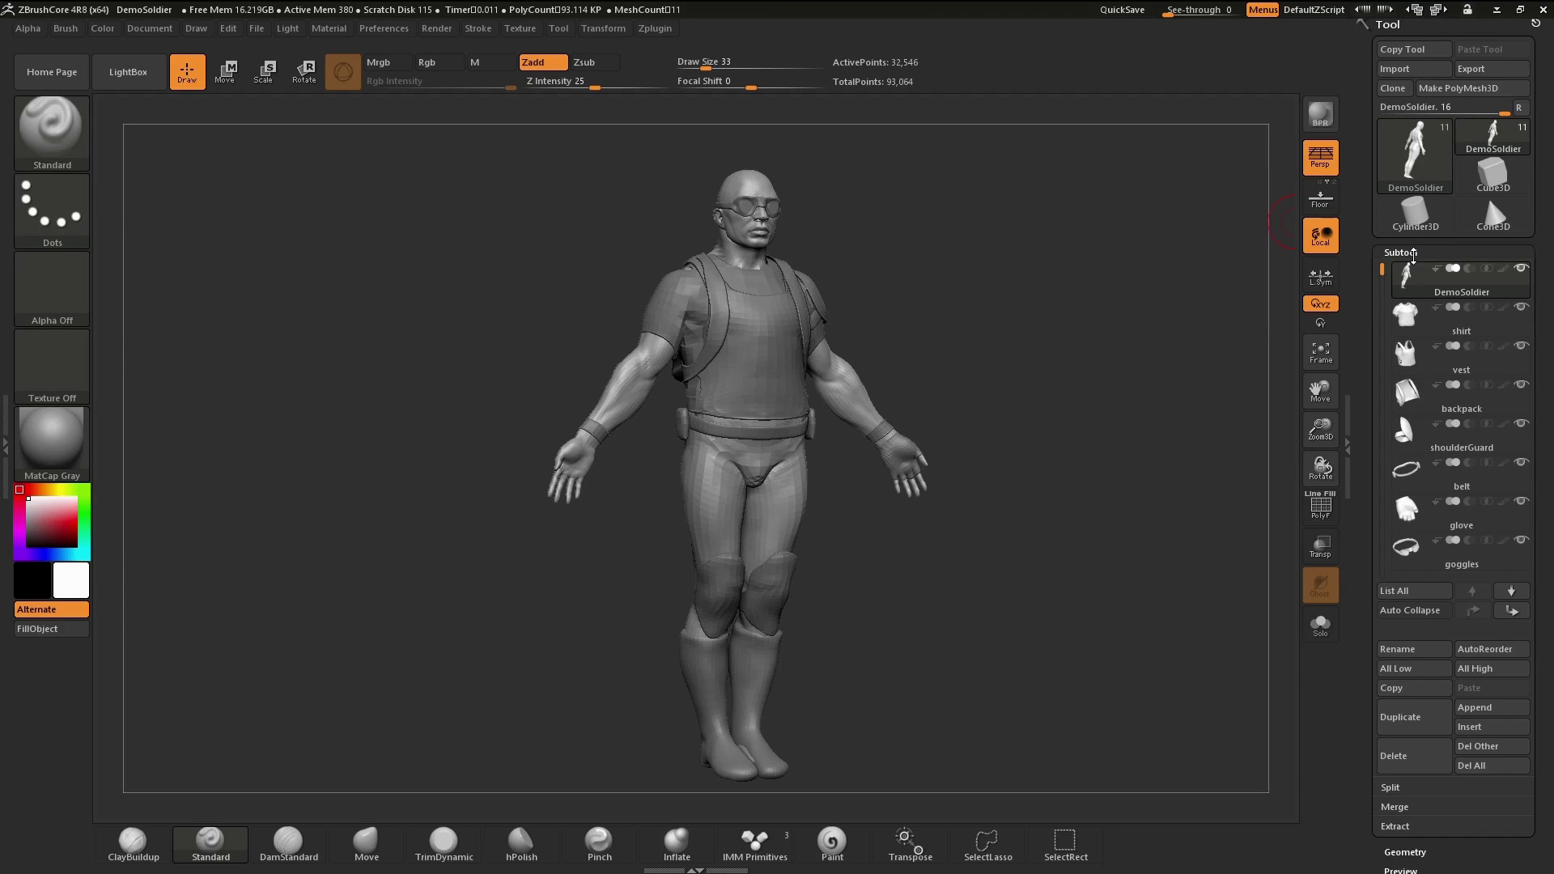
pyautogui.moveTo(1382, 271)
pyautogui.mouseDown()
pyautogui.moveTo(1382, 295)
pyautogui.moveTo(1382, 254)
pyautogui.mouseUp()
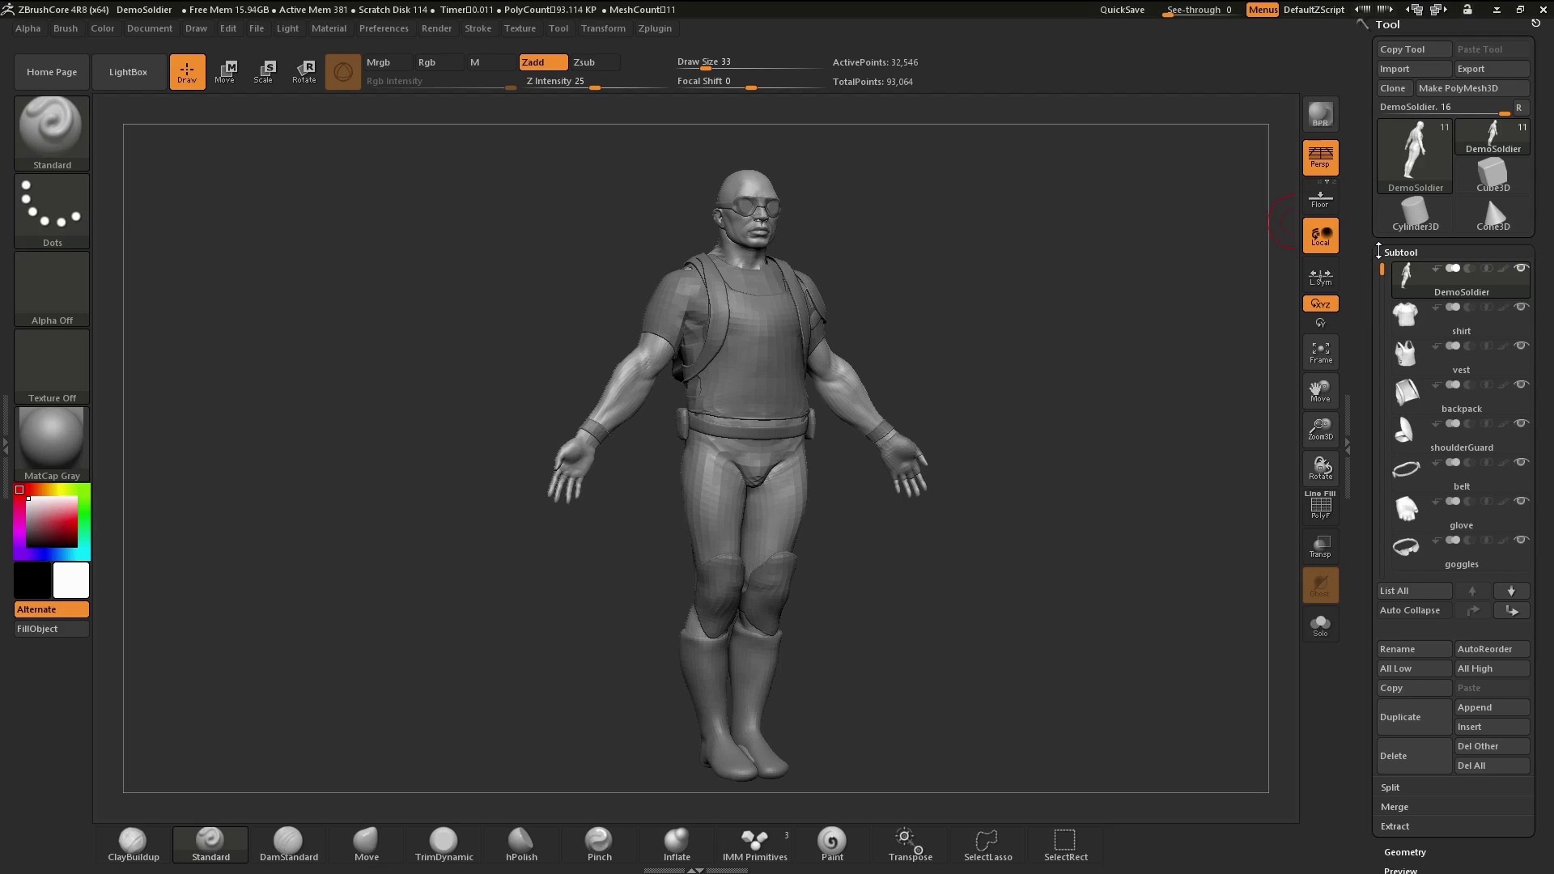
pyautogui.click(1408, 361)
pyautogui.moveTo(1406, 435)
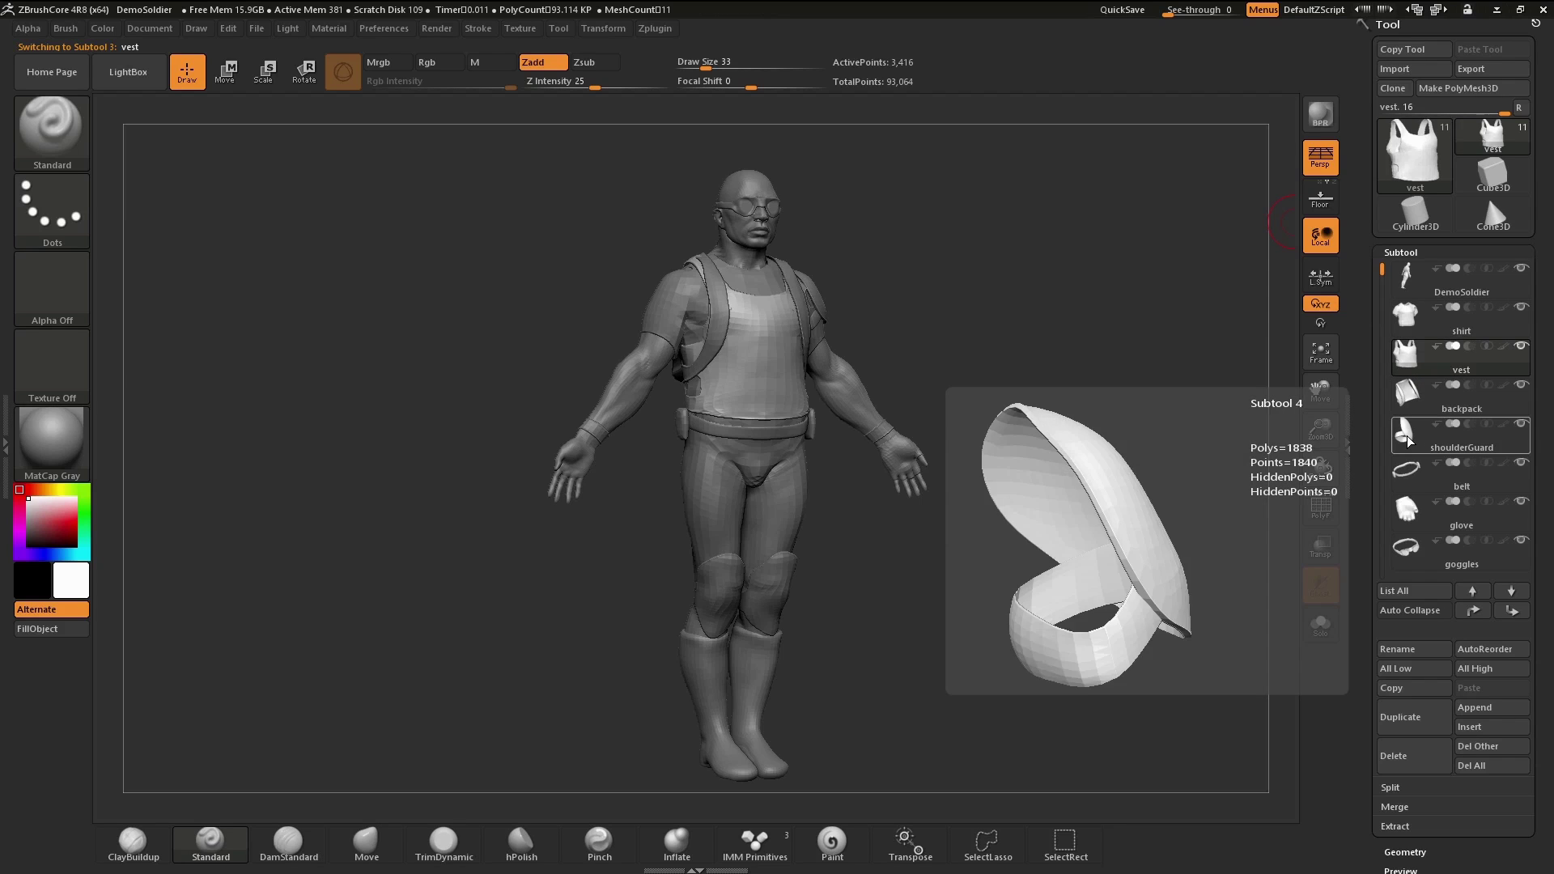
pyautogui.click(1406, 473)
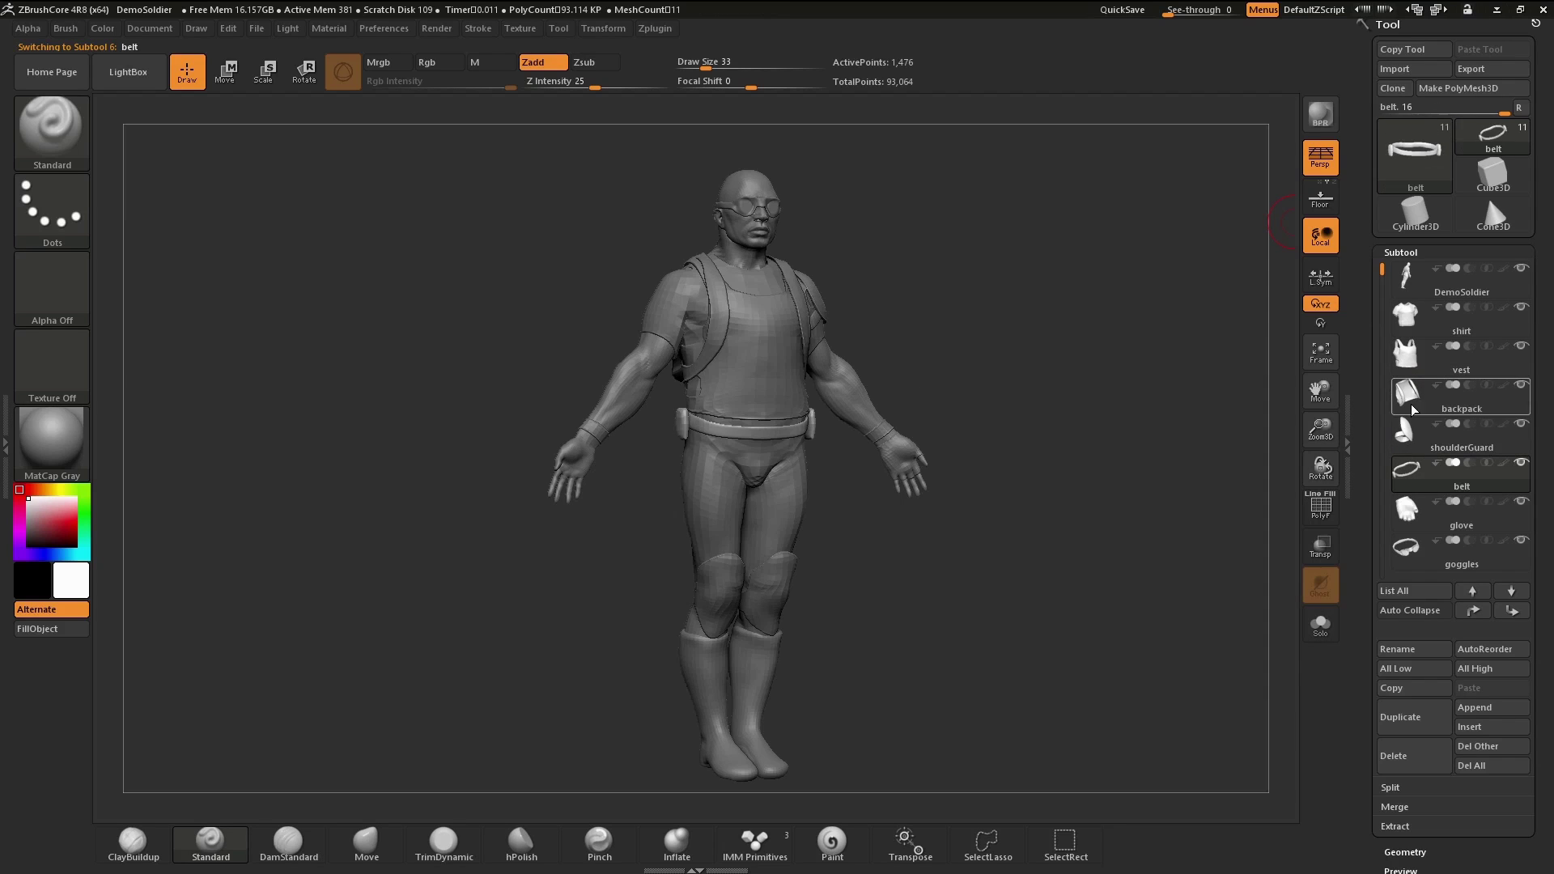
pyautogui.click(1408, 359)
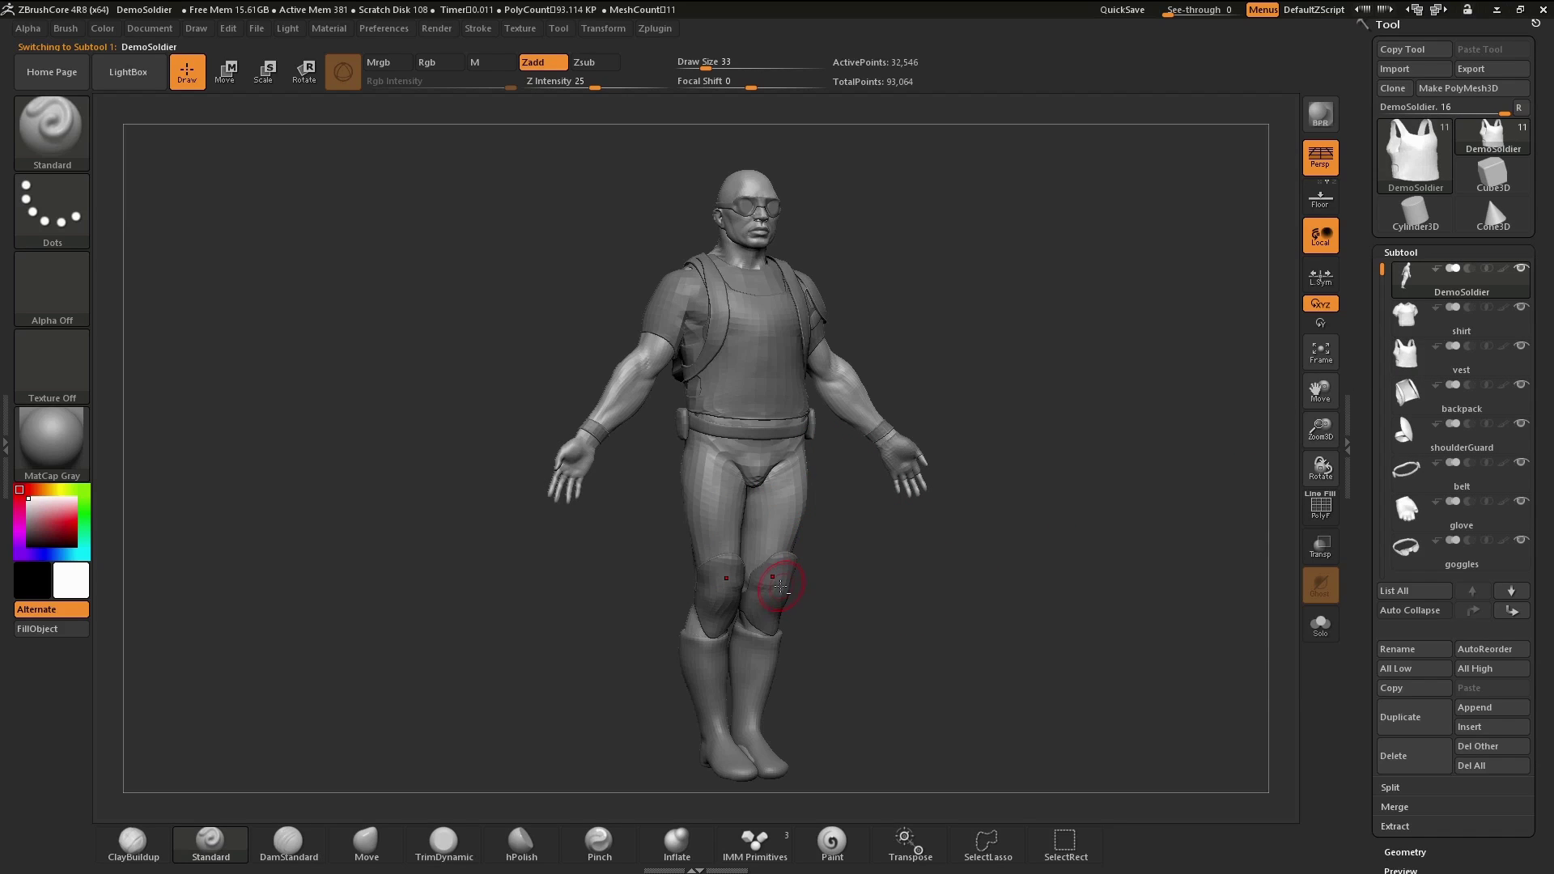
# - Switch the active subtool by picking the shoulder guard and the goggles directly on the model, ending with the vest
pyautogui.keyDown('alt'); pyautogui.click(785, 555); pyautogui.keyUp('alt')
pyautogui.keyDown('alt'); pyautogui.click(806, 290); pyautogui.keyUp('alt')
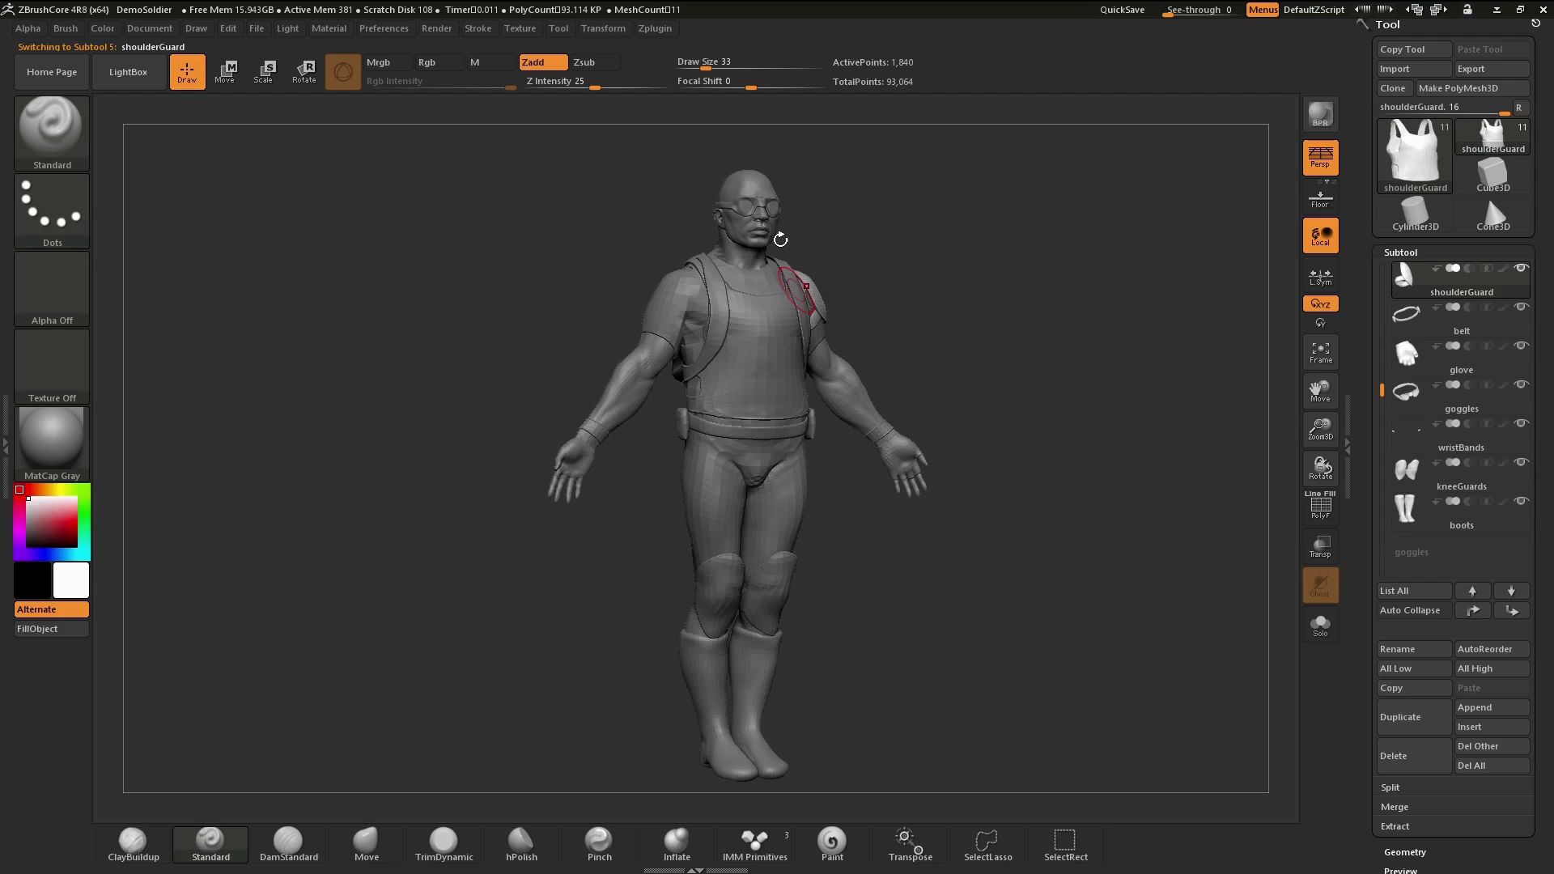
pyautogui.keyDown('alt'); pyautogui.click(775, 211); pyautogui.keyUp('alt')
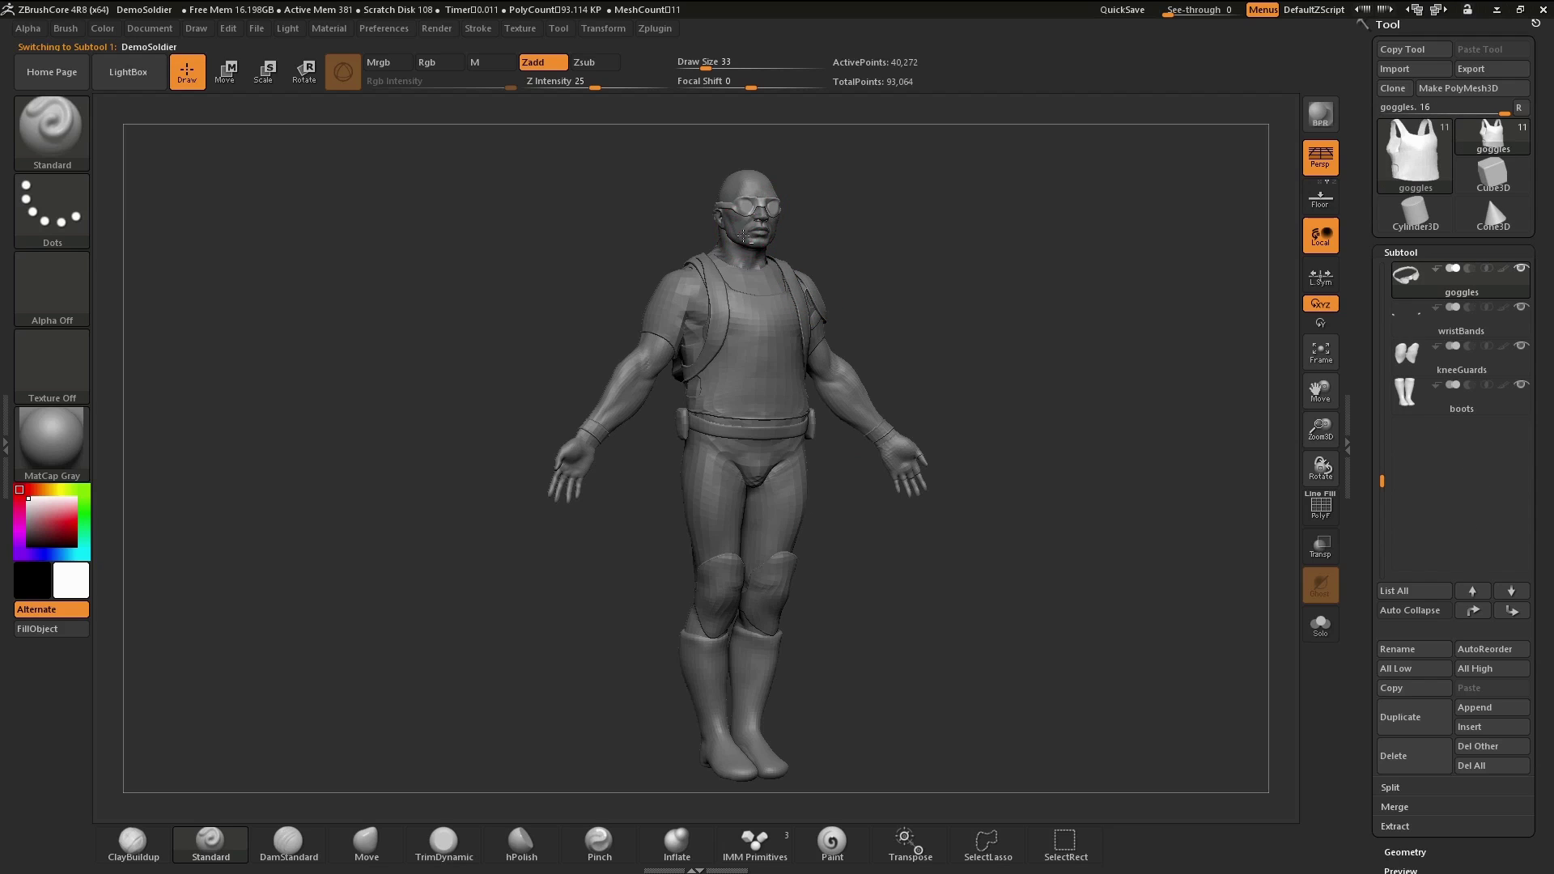
pyautogui.keyDown('alt'); pyautogui.click(777, 359); pyautogui.keyUp('alt')
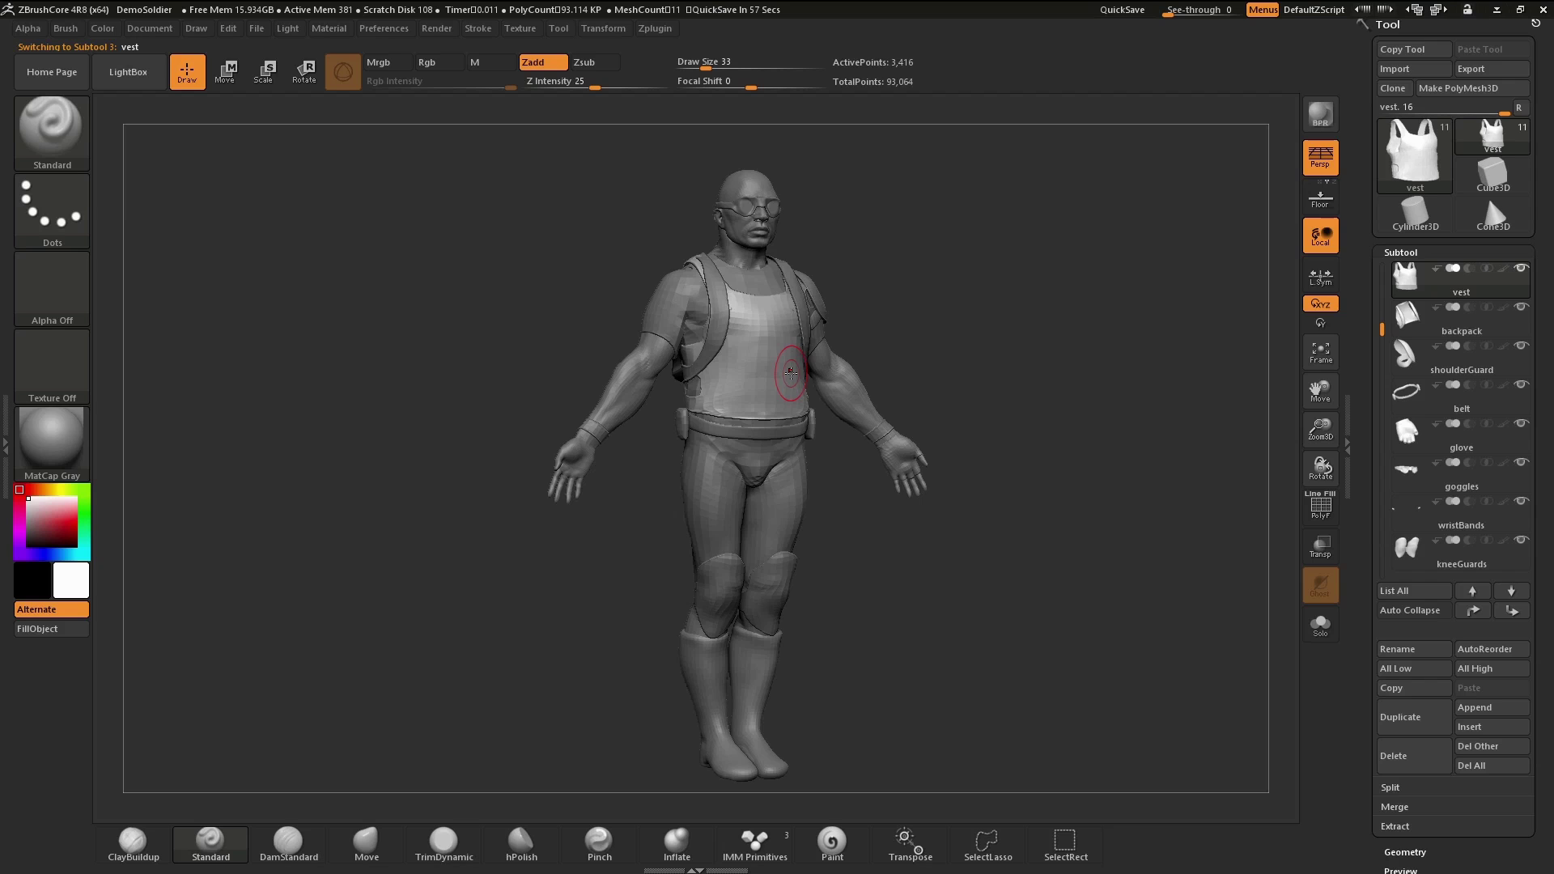
# - Activate Move mode to show the transform gizmo on the vest
pyautogui.moveTo(1008, 394)
pyautogui.mouseDown()
pyautogui.moveTo(987, 384)
pyautogui.moveTo(1000, 379)
pyautogui.mouseUp()
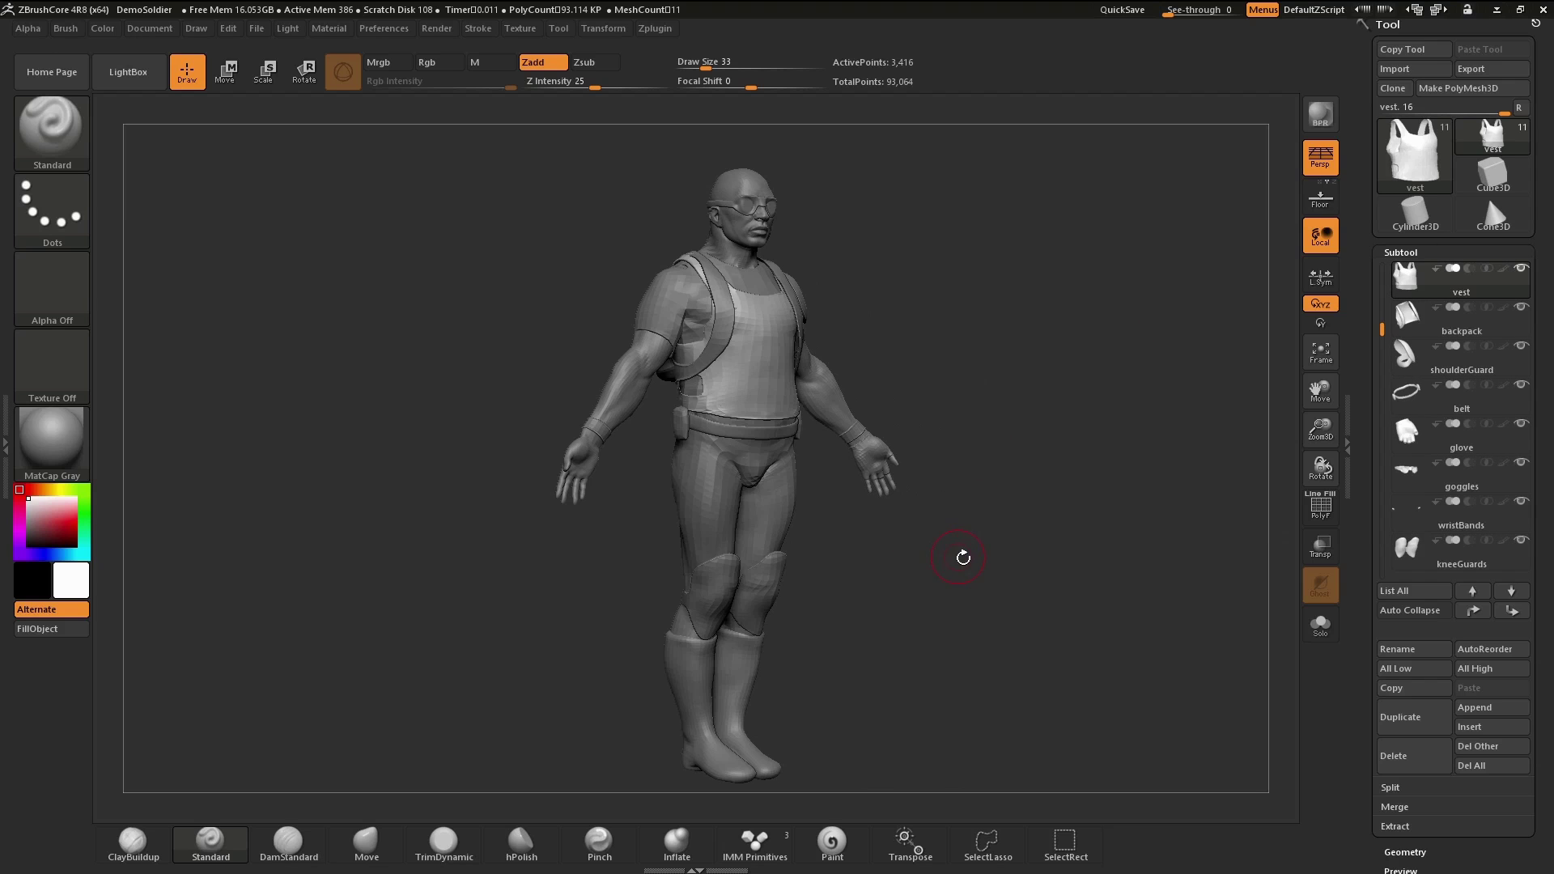
pyautogui.moveTo(962, 556)
pyautogui.mouseDown()
pyautogui.moveTo(951, 578)
pyautogui.moveTo(920, 562)
pyautogui.mouseUp()
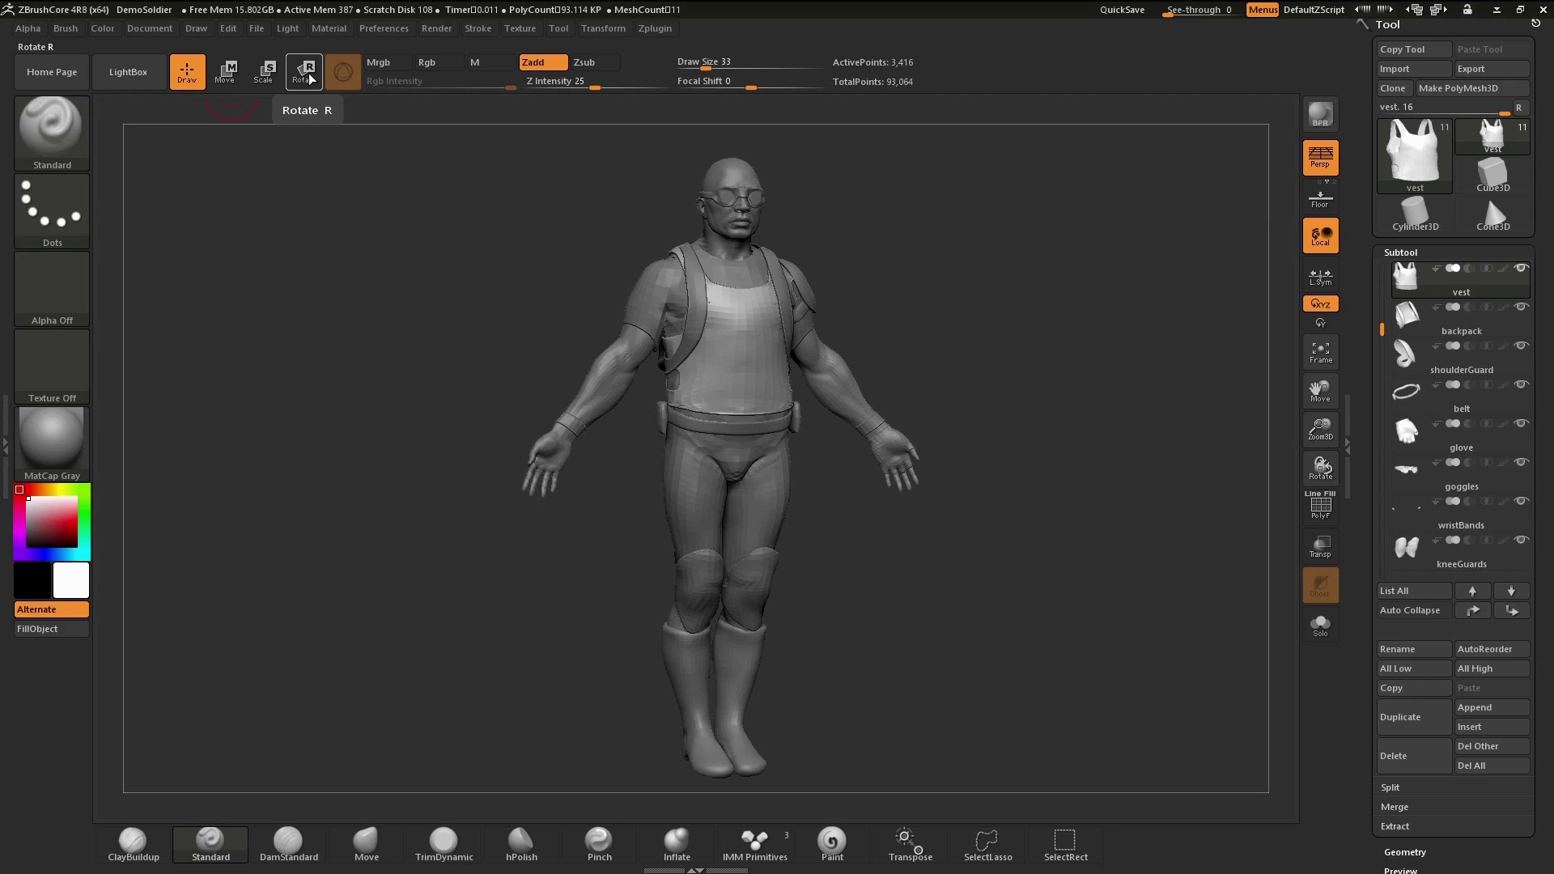
pyautogui.click(235, 78)
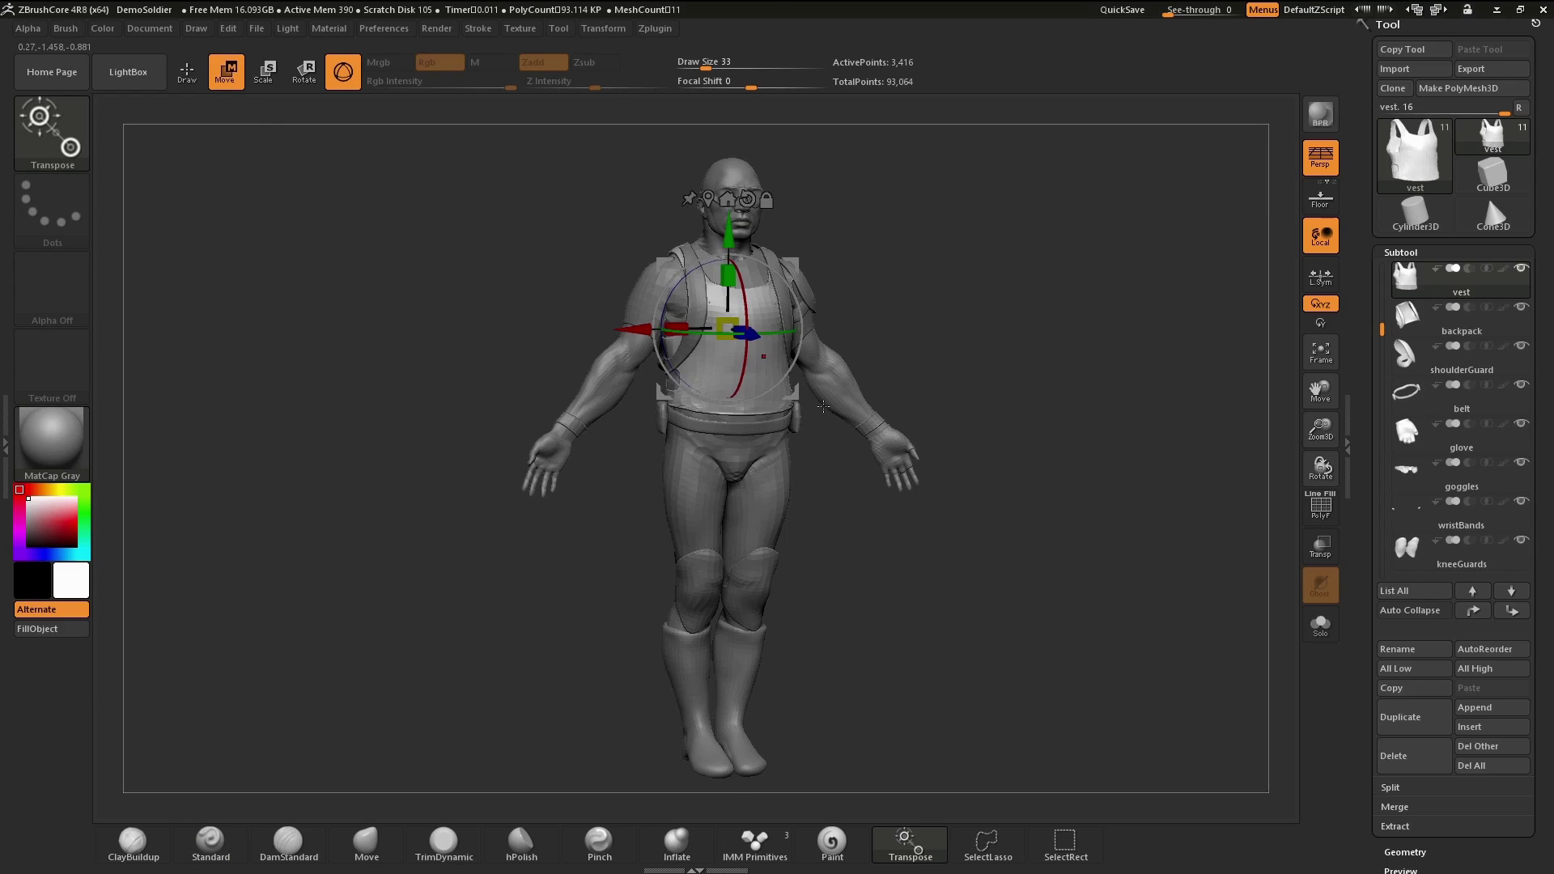
pyautogui.moveTo(952, 580); pyautogui.dragTo(1019, 623)
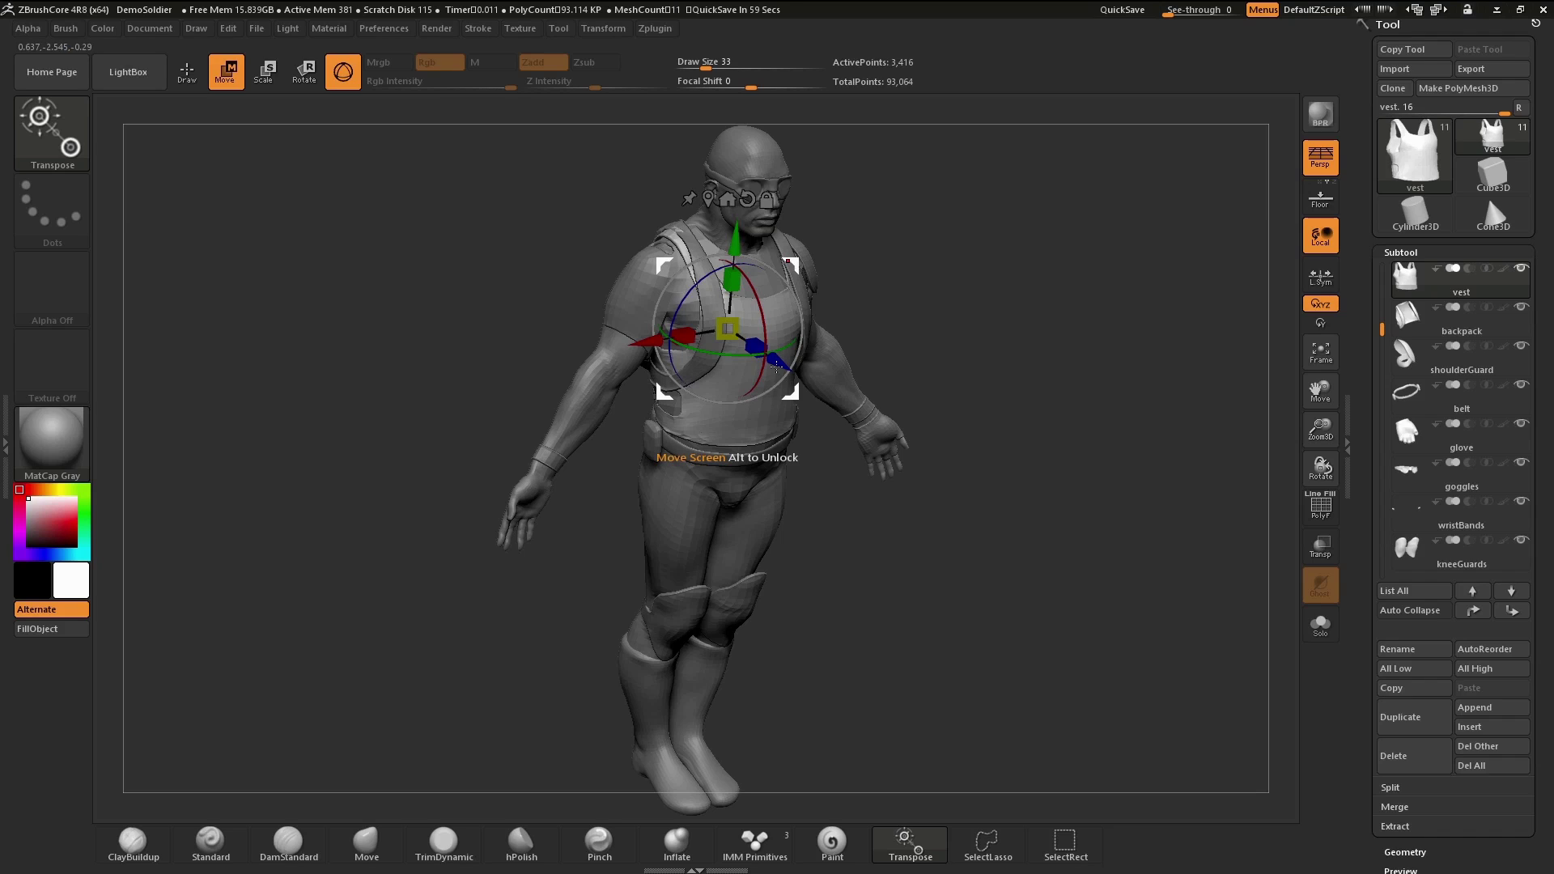
# - Try moving the vest along its Z axis and rotating it about Z, undoing each transform
pyautogui.moveTo(775, 360); pyautogui.dragTo(876, 427)
pyautogui.hotkey('ctrl', 'z')
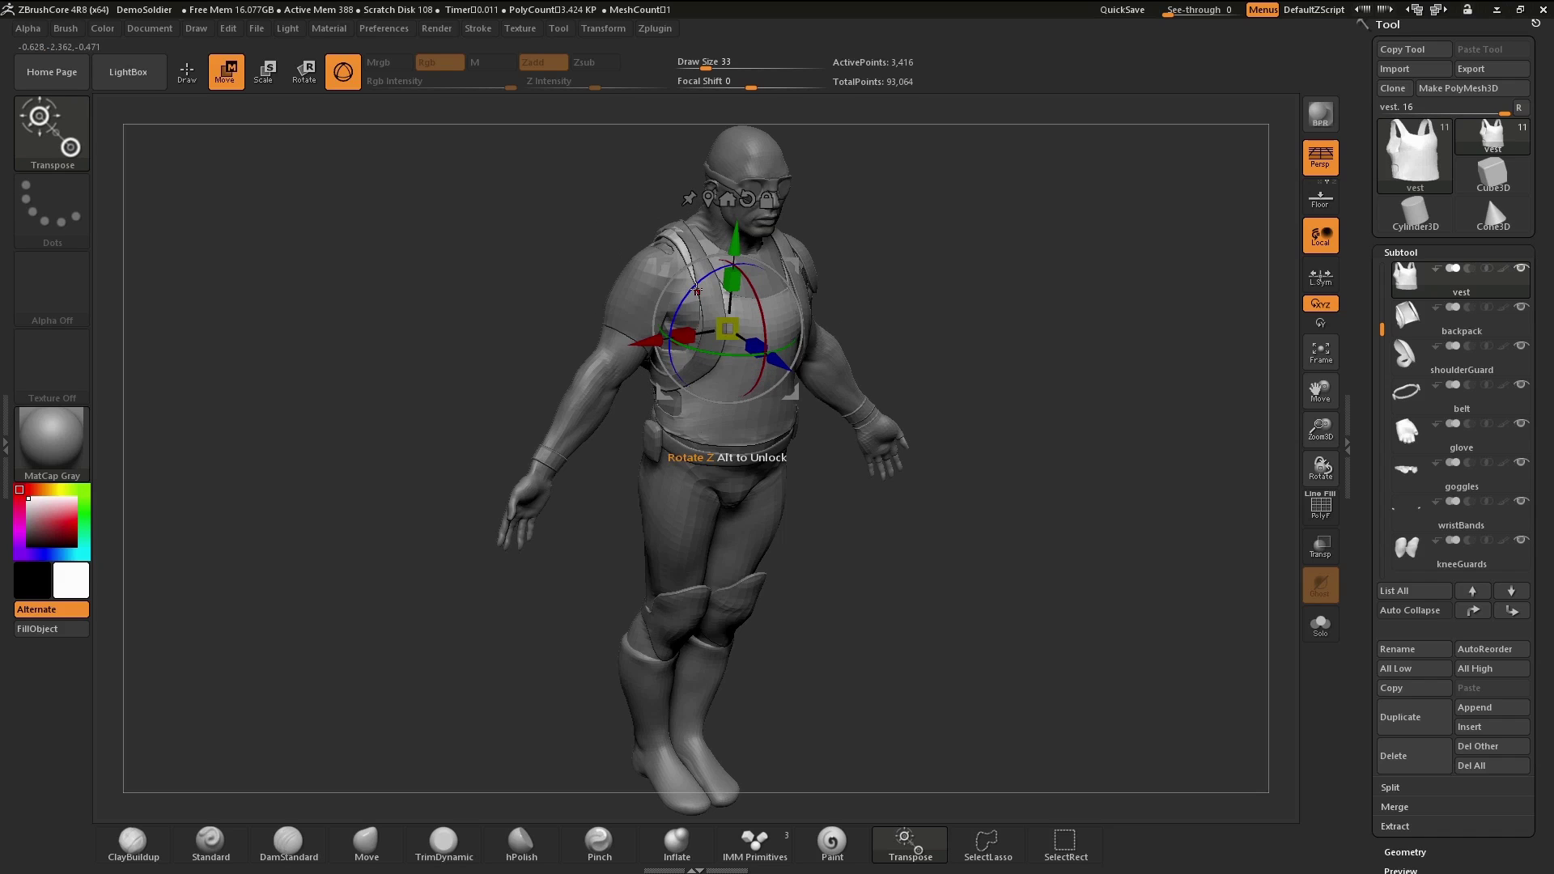
pyautogui.moveTo(696, 289); pyautogui.dragTo(778, 308)
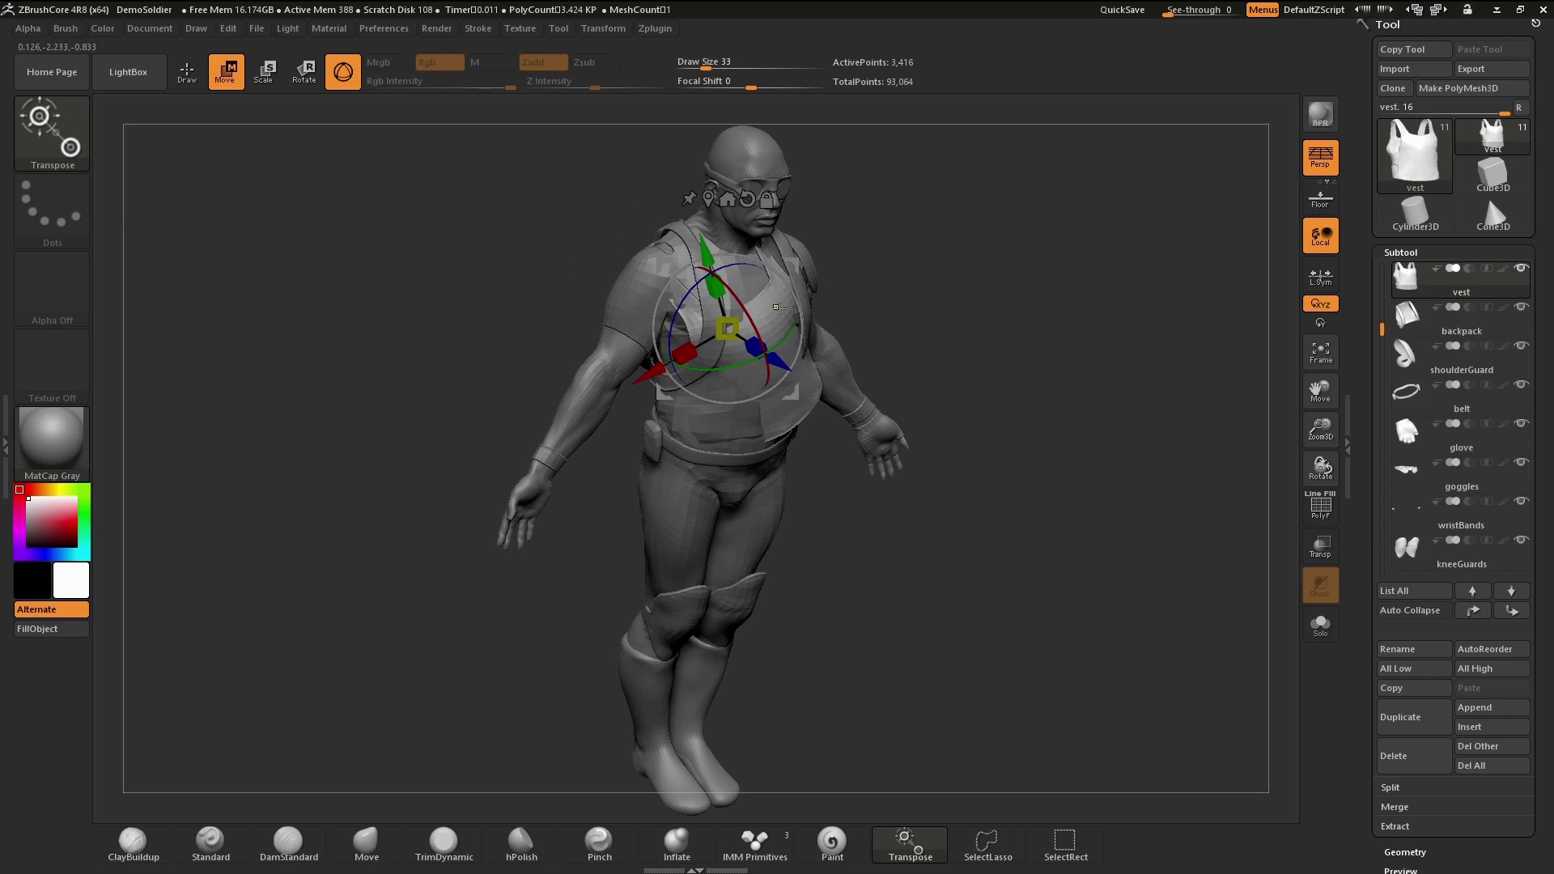
pyautogui.hotkey('ctrl', 'z')
# - Try rotating the vest about its Y axis and scaling it up uniformly, restoring its original shape and position
pyautogui.moveTo(736, 254)
pyautogui.mouseDown()
pyautogui.moveTo(737, 173)
pyautogui.moveTo(743, 320)
pyautogui.moveTo(734, 243)
pyautogui.moveTo(733, 267)
pyautogui.mouseUp()
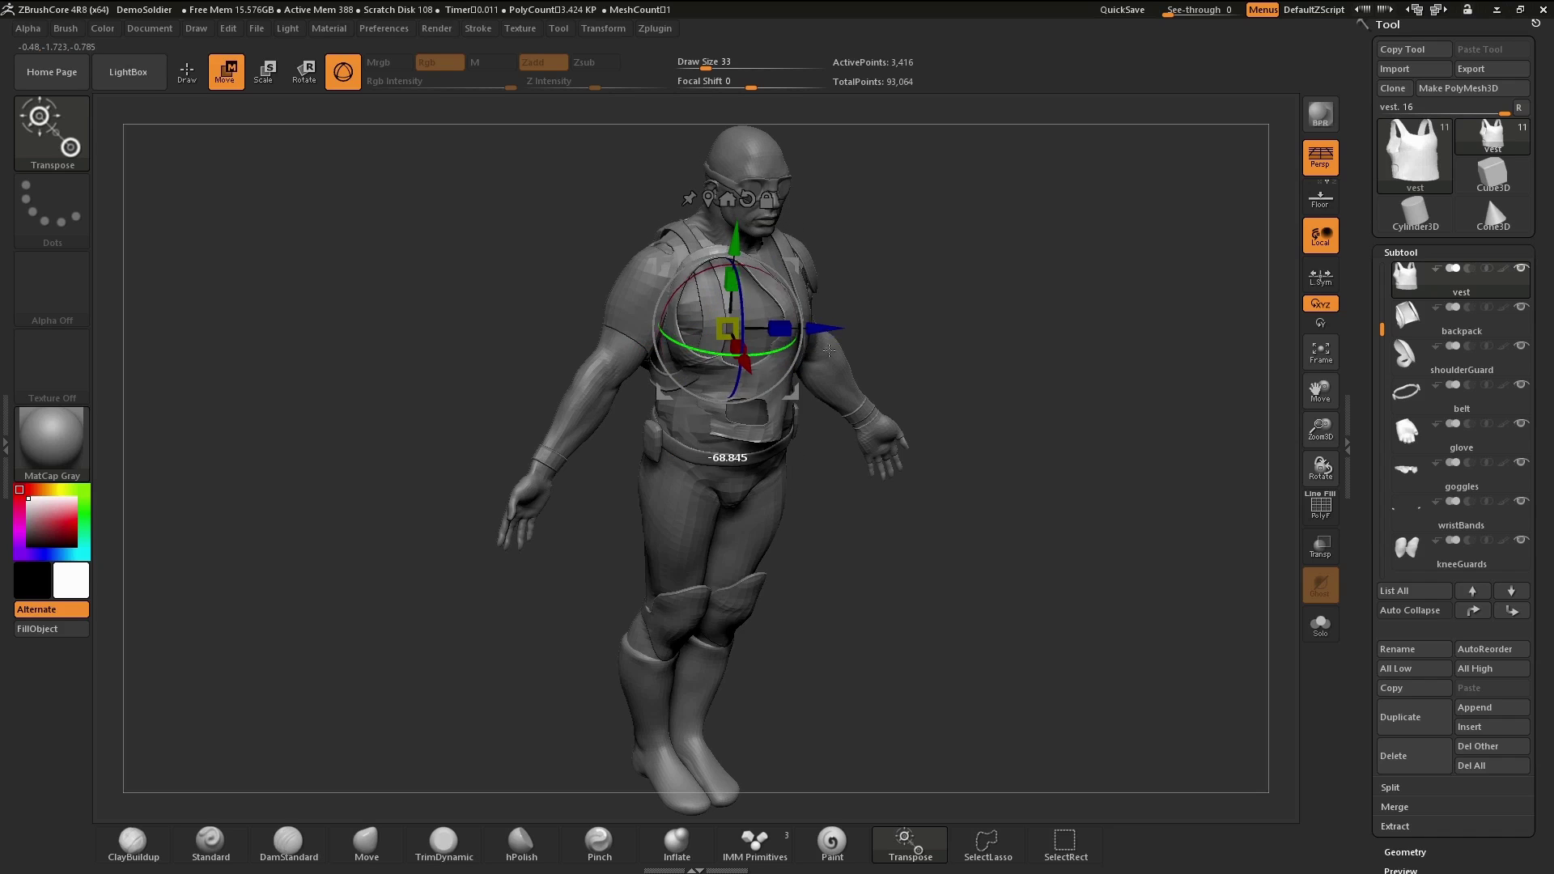
pyautogui.moveTo(648, 342); pyautogui.dragTo(757, 306)
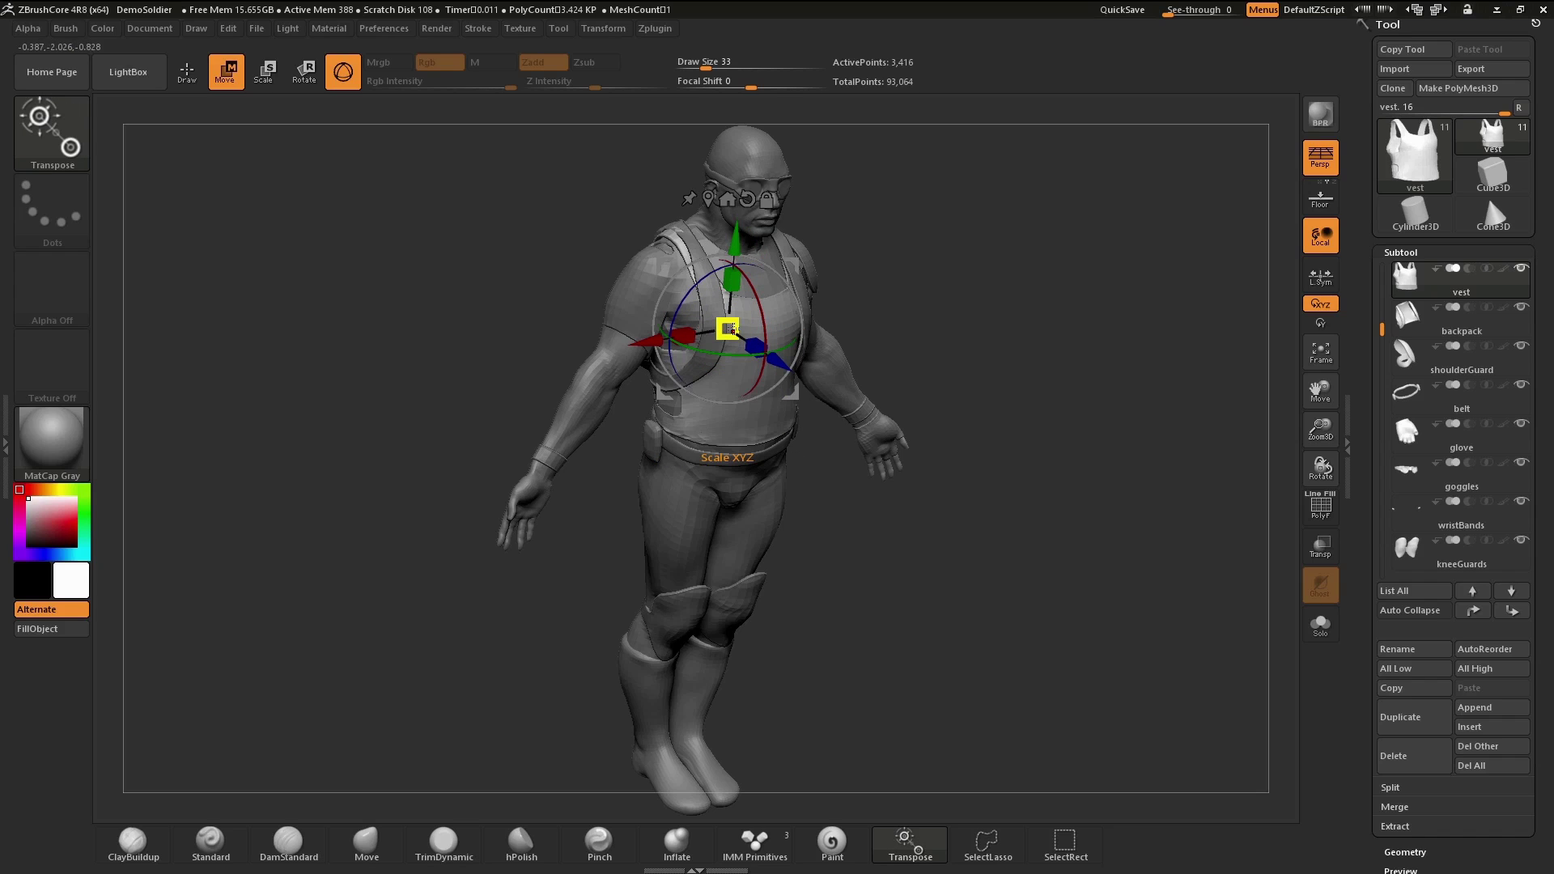
pyautogui.moveTo(741, 330); pyautogui.dragTo(892, 477)
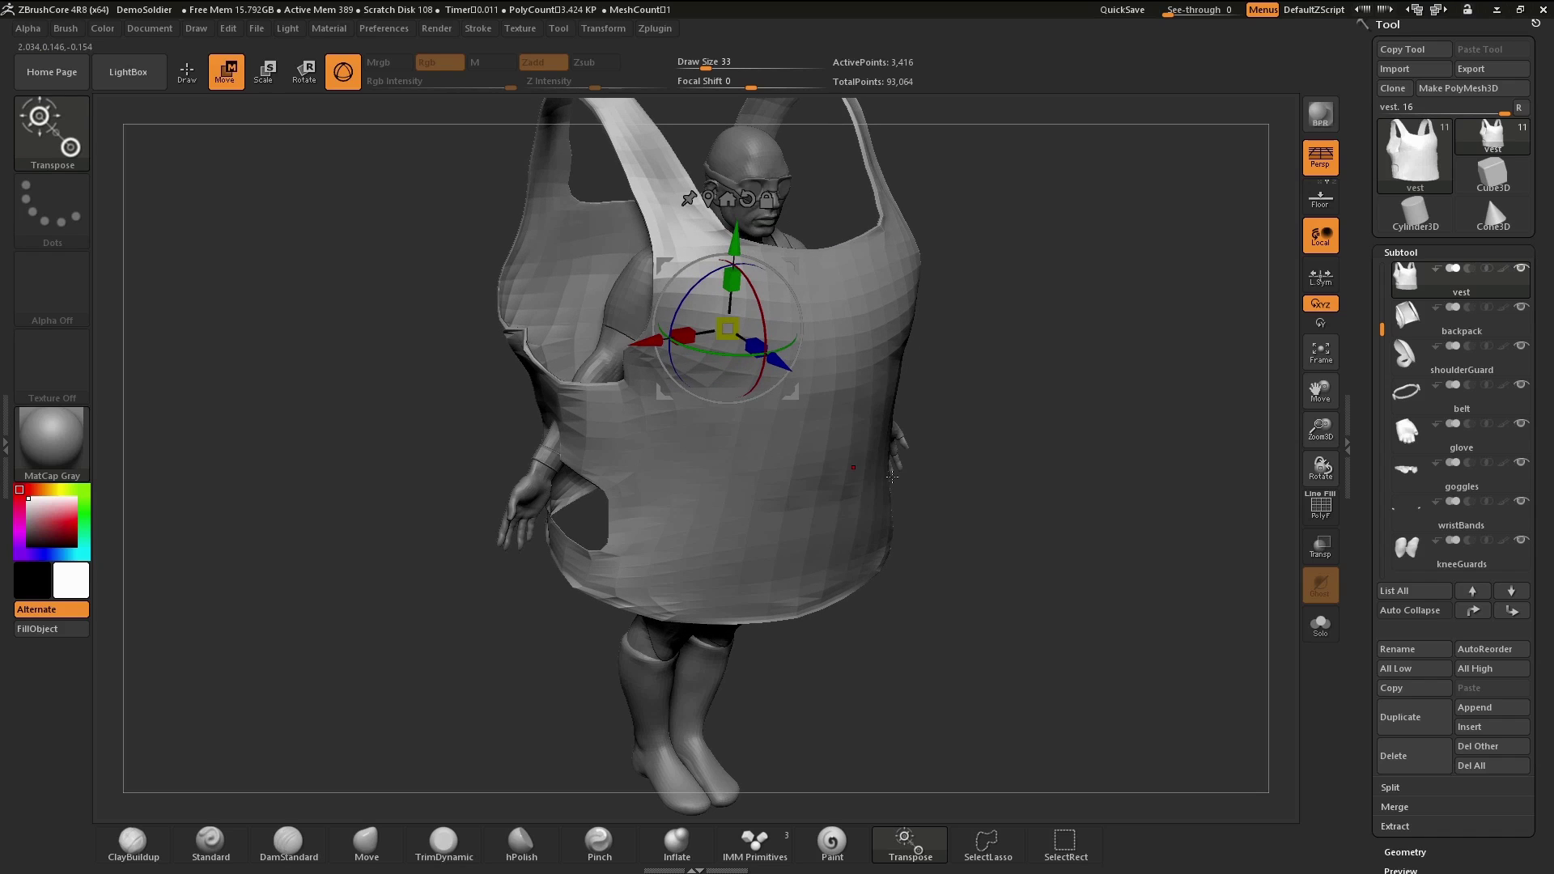
pyautogui.hotkey('ctrl', 'z')
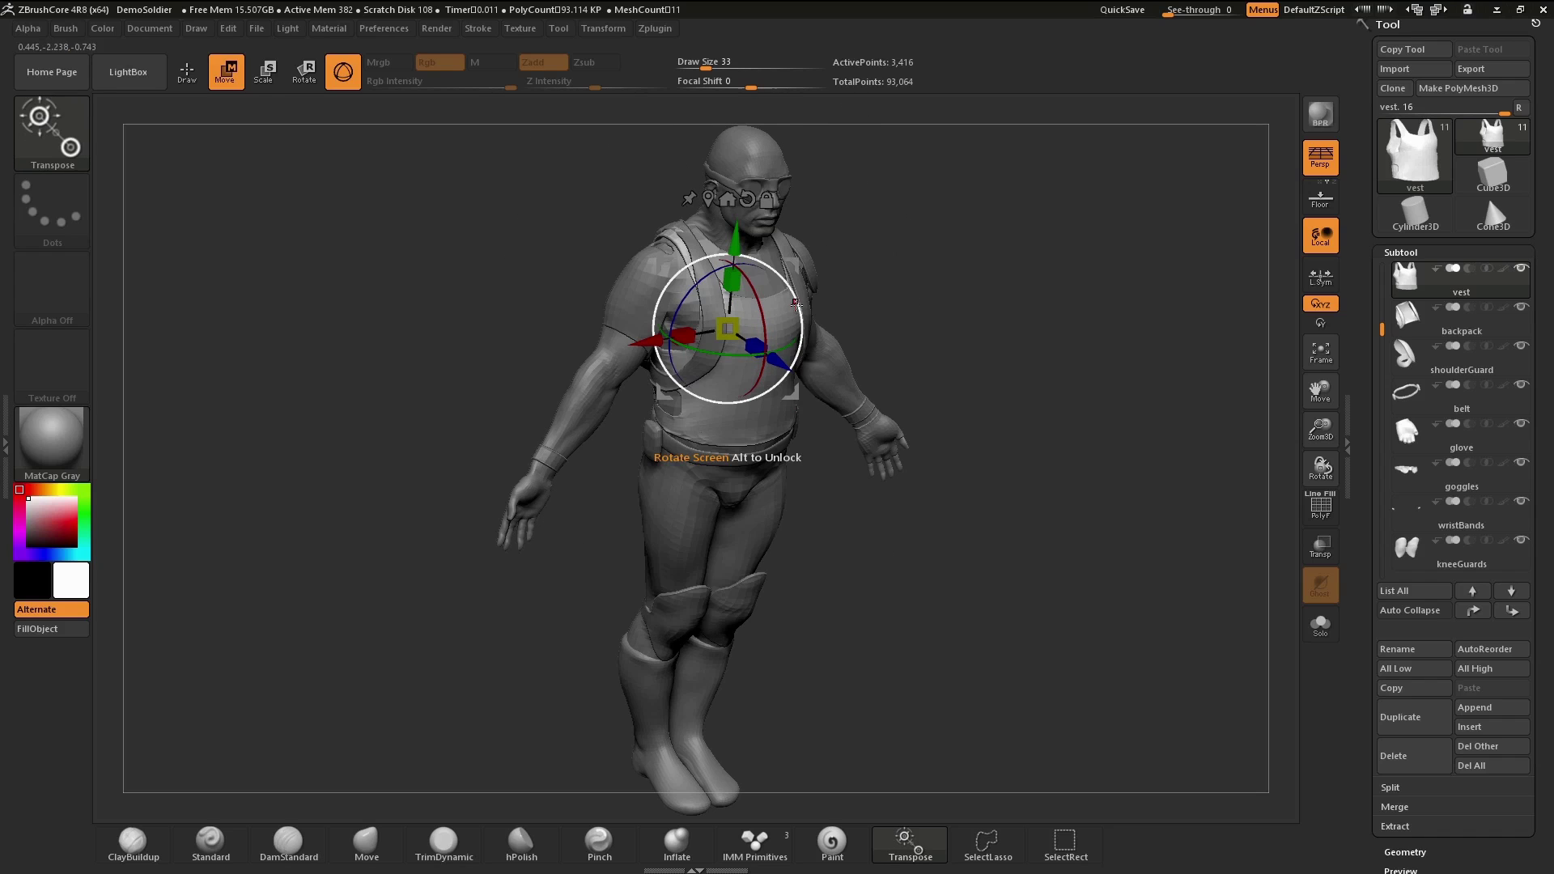
# - Try rotating the vest in the screen plane, undo that rotation, and try shifting the vest slightly parallel to the screen
pyautogui.moveTo(796, 302)
pyautogui.mouseDown()
pyautogui.moveTo(770, 229)
pyautogui.moveTo(841, 253)
pyautogui.mouseUp()
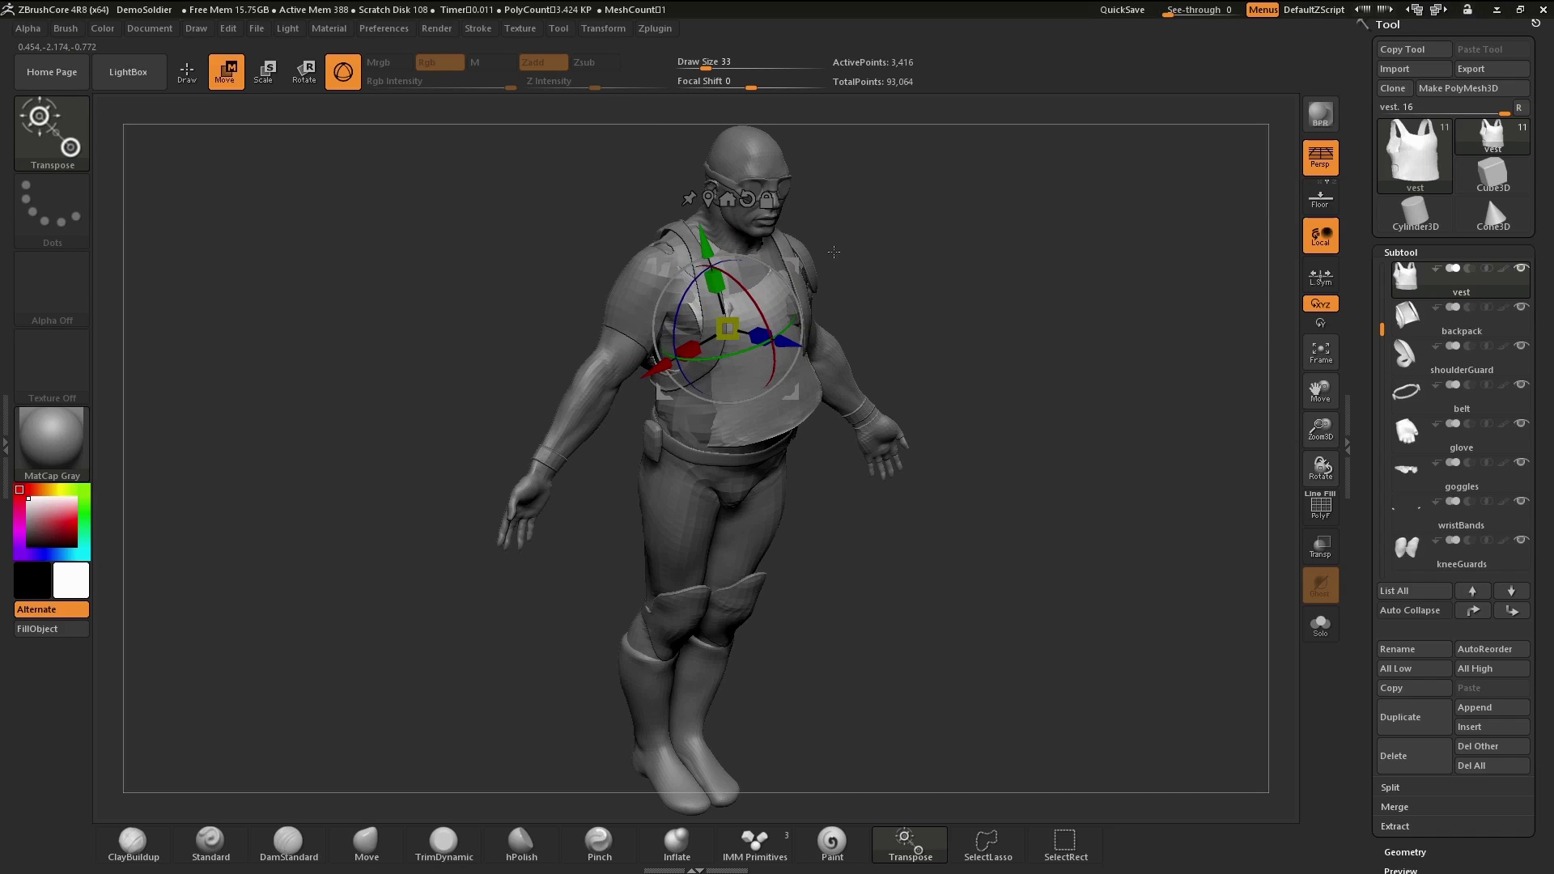
pyautogui.hotkey('ctrl', 'z')
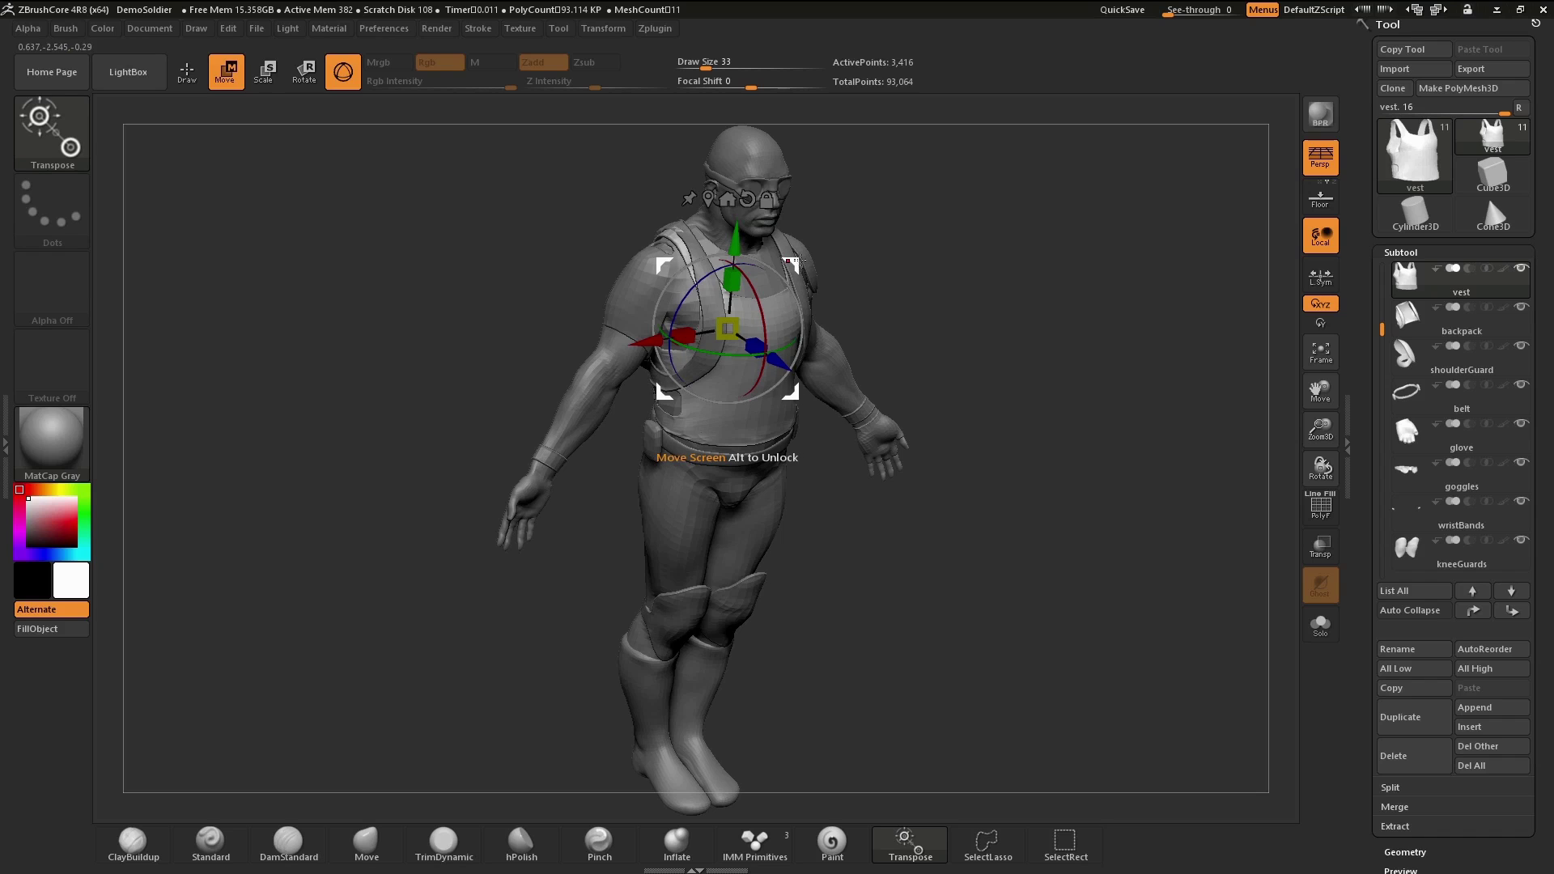
pyautogui.moveTo(793, 261)
pyautogui.mouseDown()
pyautogui.moveTo(1041, 223)
pyautogui.moveTo(1009, 424)
pyautogui.moveTo(634, 403)
pyautogui.moveTo(858, 250)
pyautogui.moveTo(797, 246)
pyautogui.mouseUp()
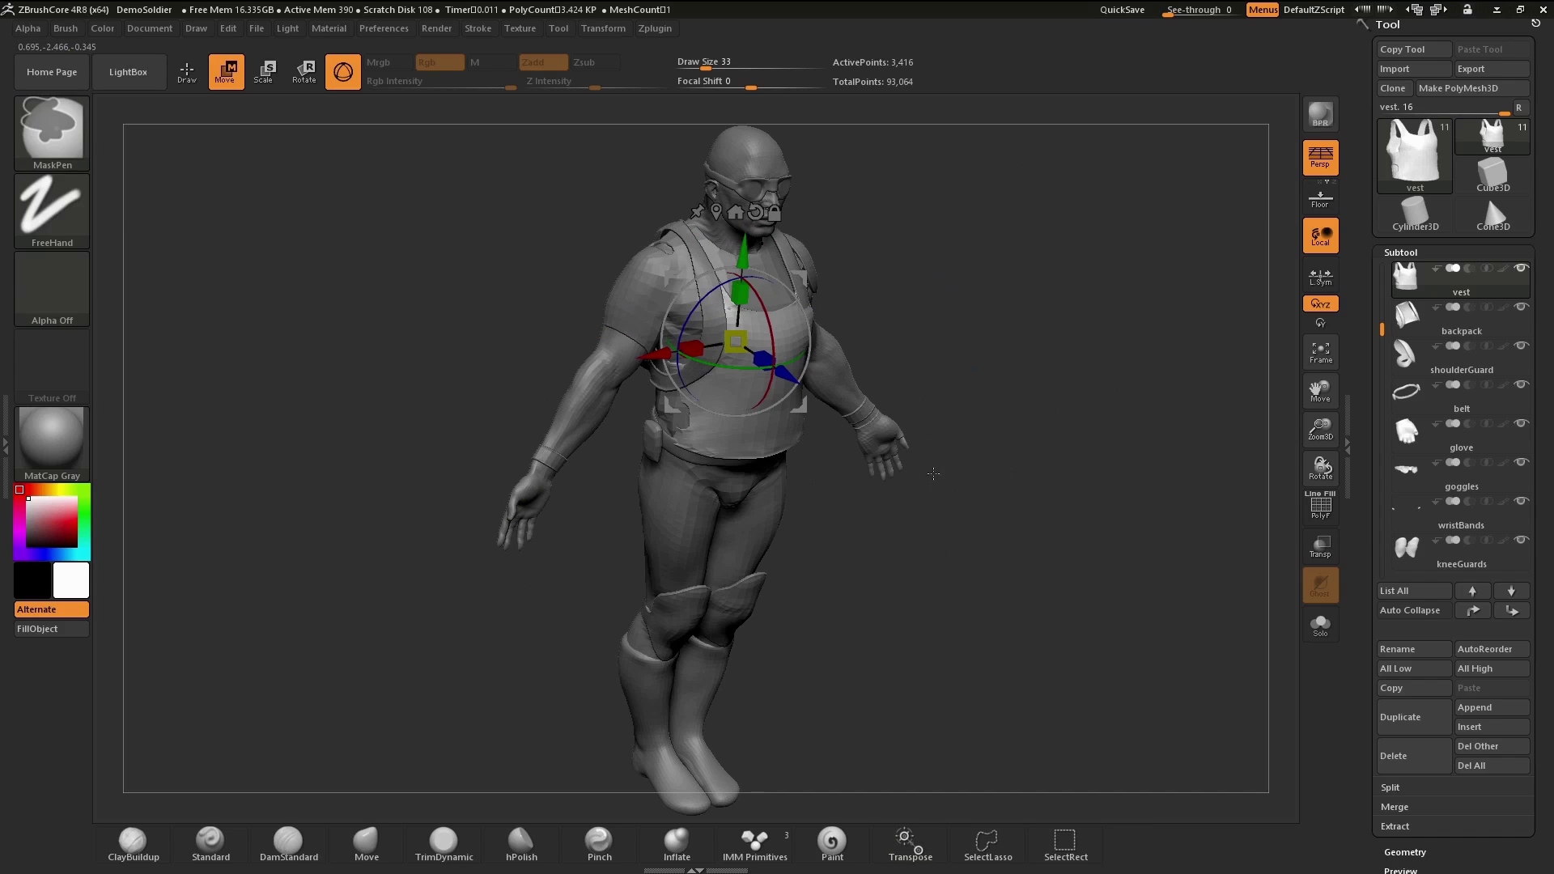
pyautogui.moveTo(908, 563)
pyautogui.keyDown('shift'); pyautogui.mouseDown()
pyautogui.moveTo(893, 586)
pyautogui.moveTo(887, 567)
pyautogui.moveTo(1020, 454)
pyautogui.mouseUp(); pyautogui.keyUp('shift')
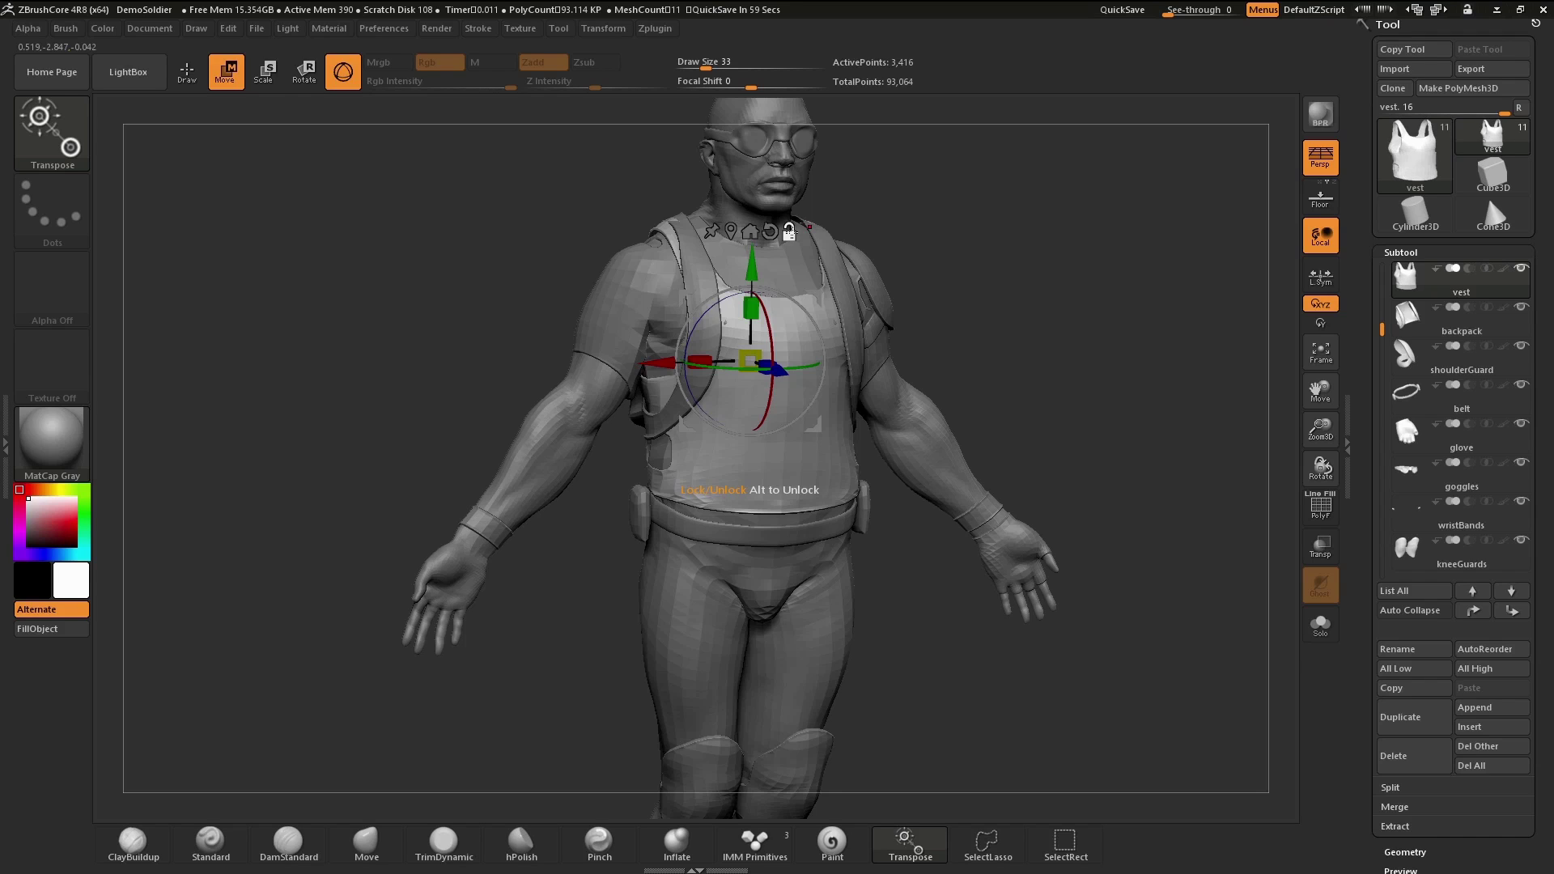
# - Unlock the gizmo and reposition it at several points on the vest, ending on the upper chest
pyautogui.click(788, 233)
pyautogui.moveTo(763, 467); pyautogui.dragTo(833, 512)
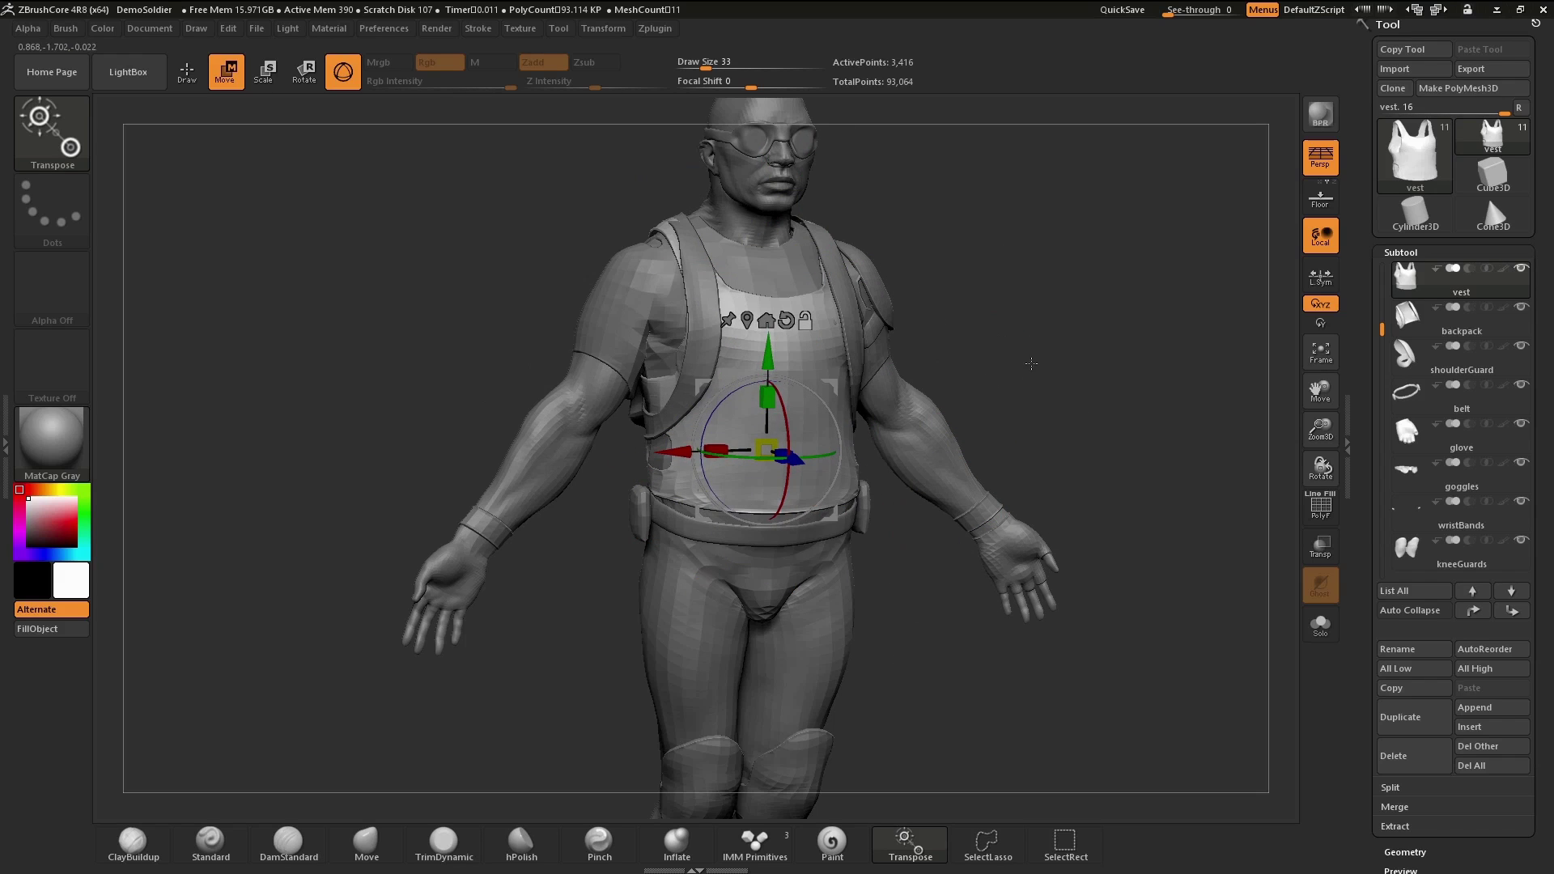
pyautogui.moveTo(1027, 368); pyautogui.dragTo(947, 363)
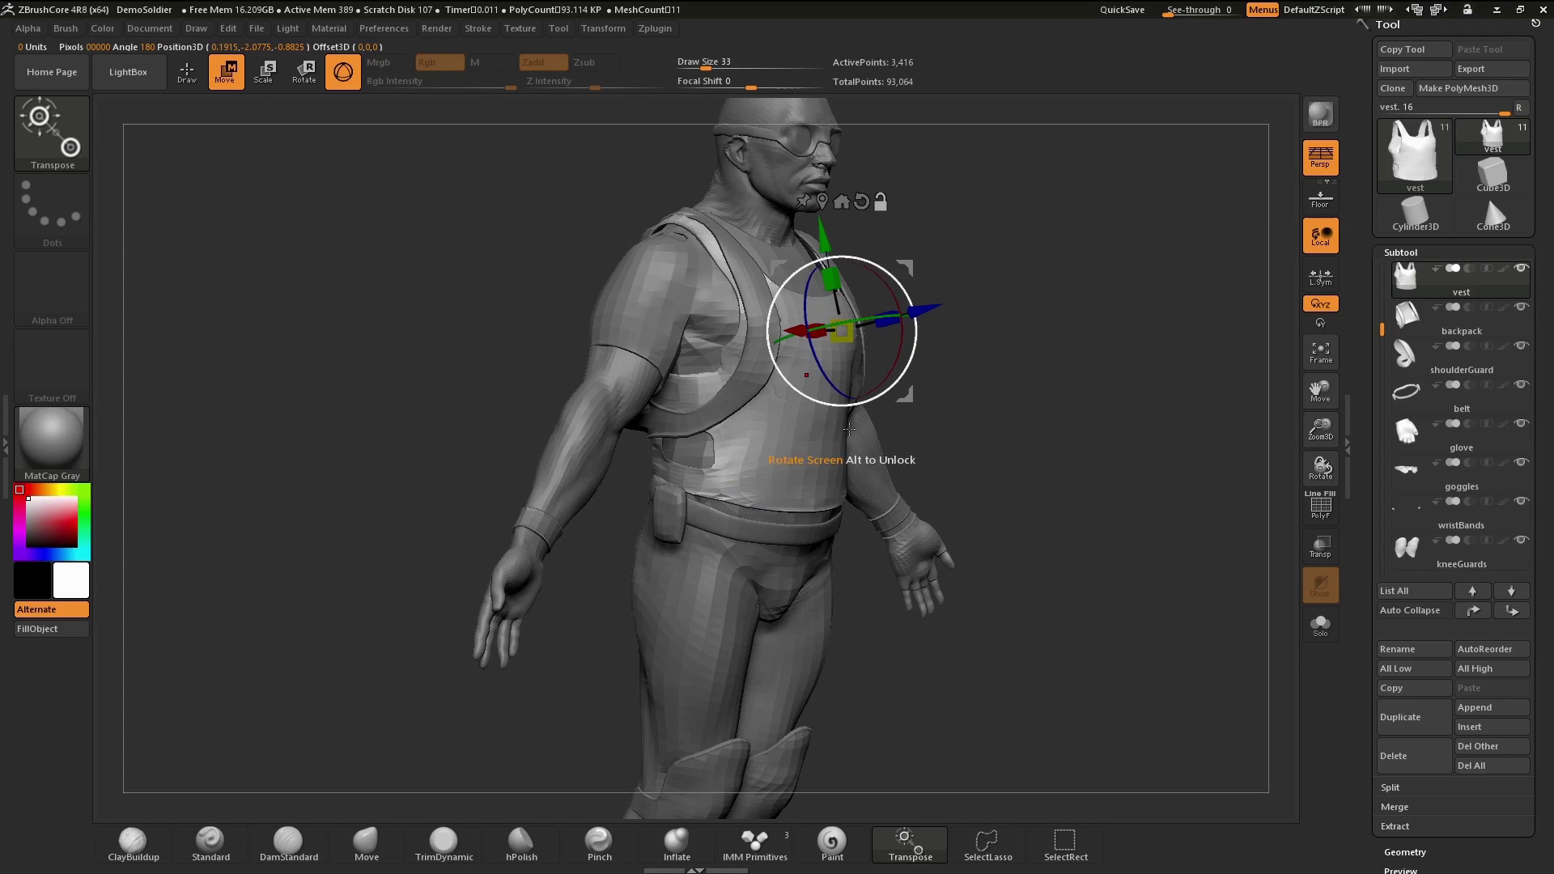
pyautogui.click(786, 470)
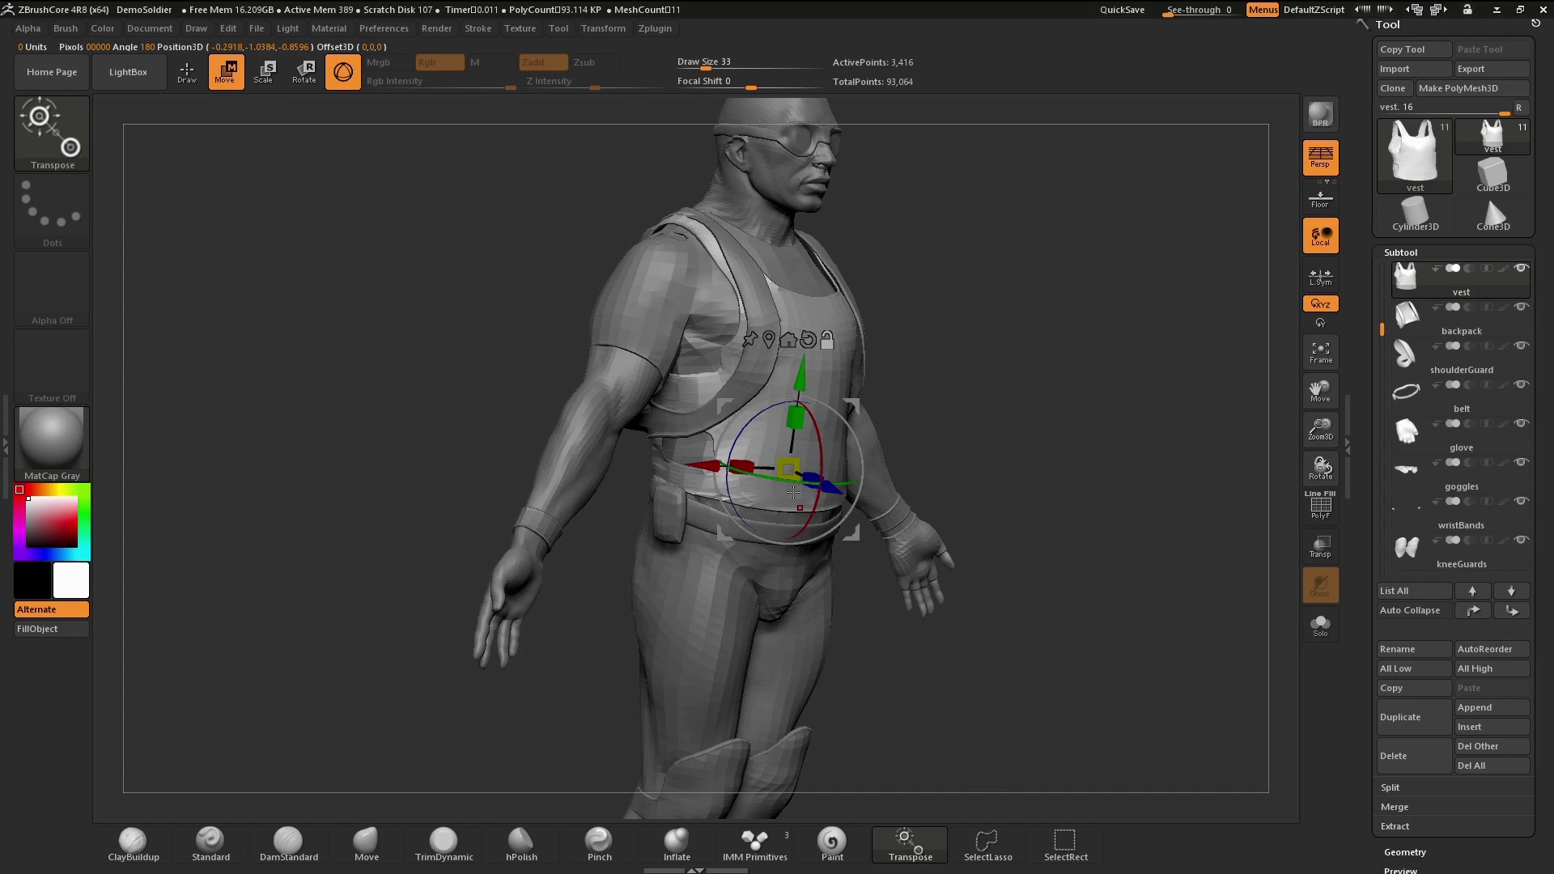
pyautogui.click(698, 391)
pyautogui.click(815, 462)
pyautogui.click(824, 305)
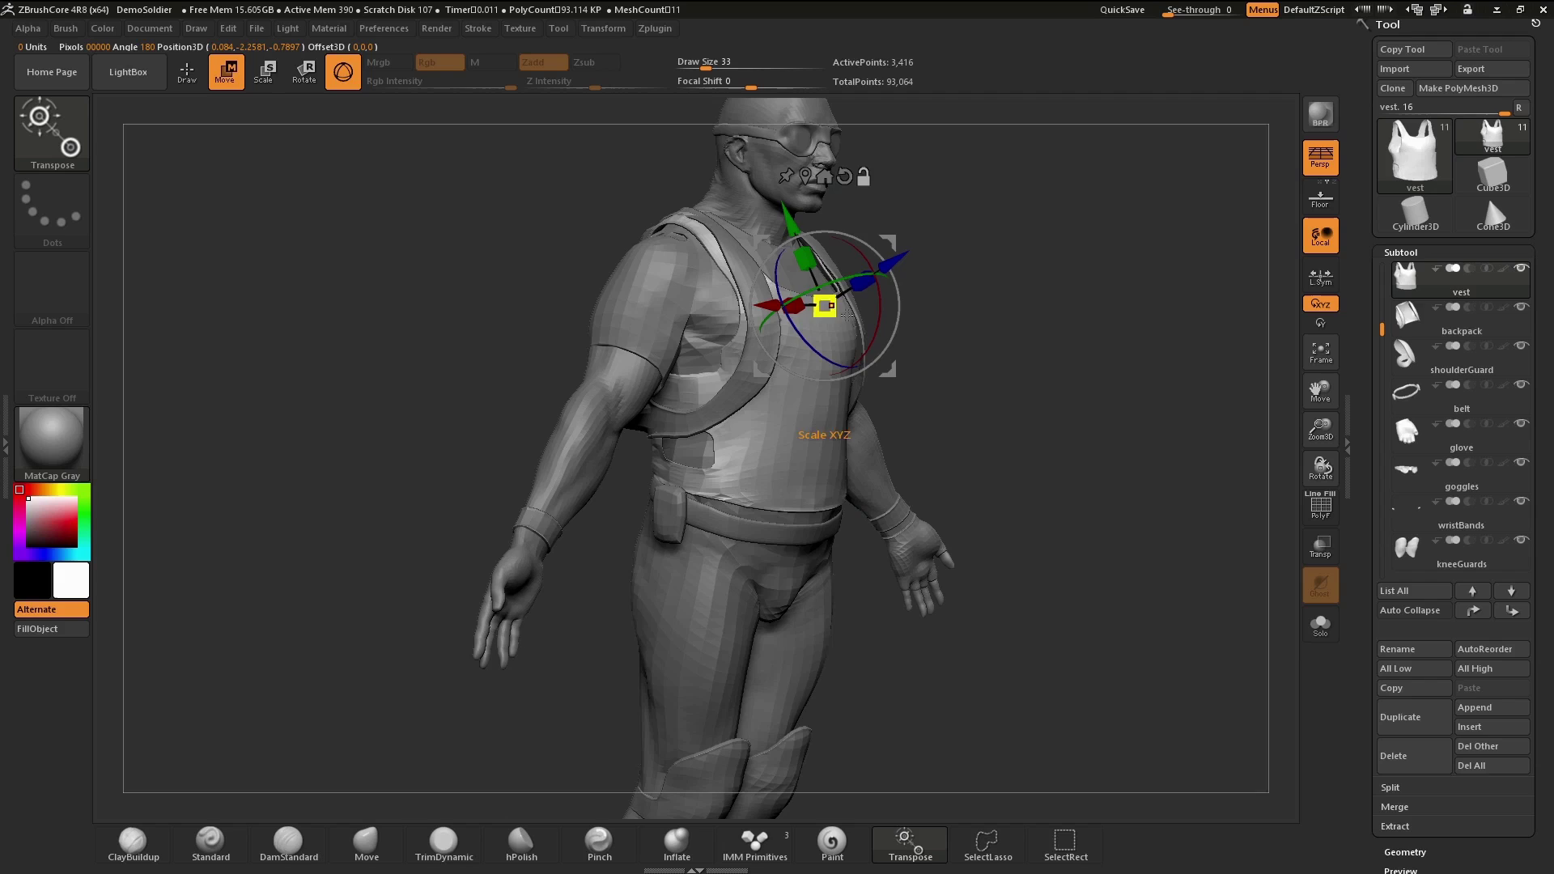
# - Reset the orientation of the tilted gizmo on the vest
pyautogui.moveTo(1001, 455); pyautogui.dragTo(1124, 382)
pyautogui.moveTo(968, 409); pyautogui.dragTo(906, 416)
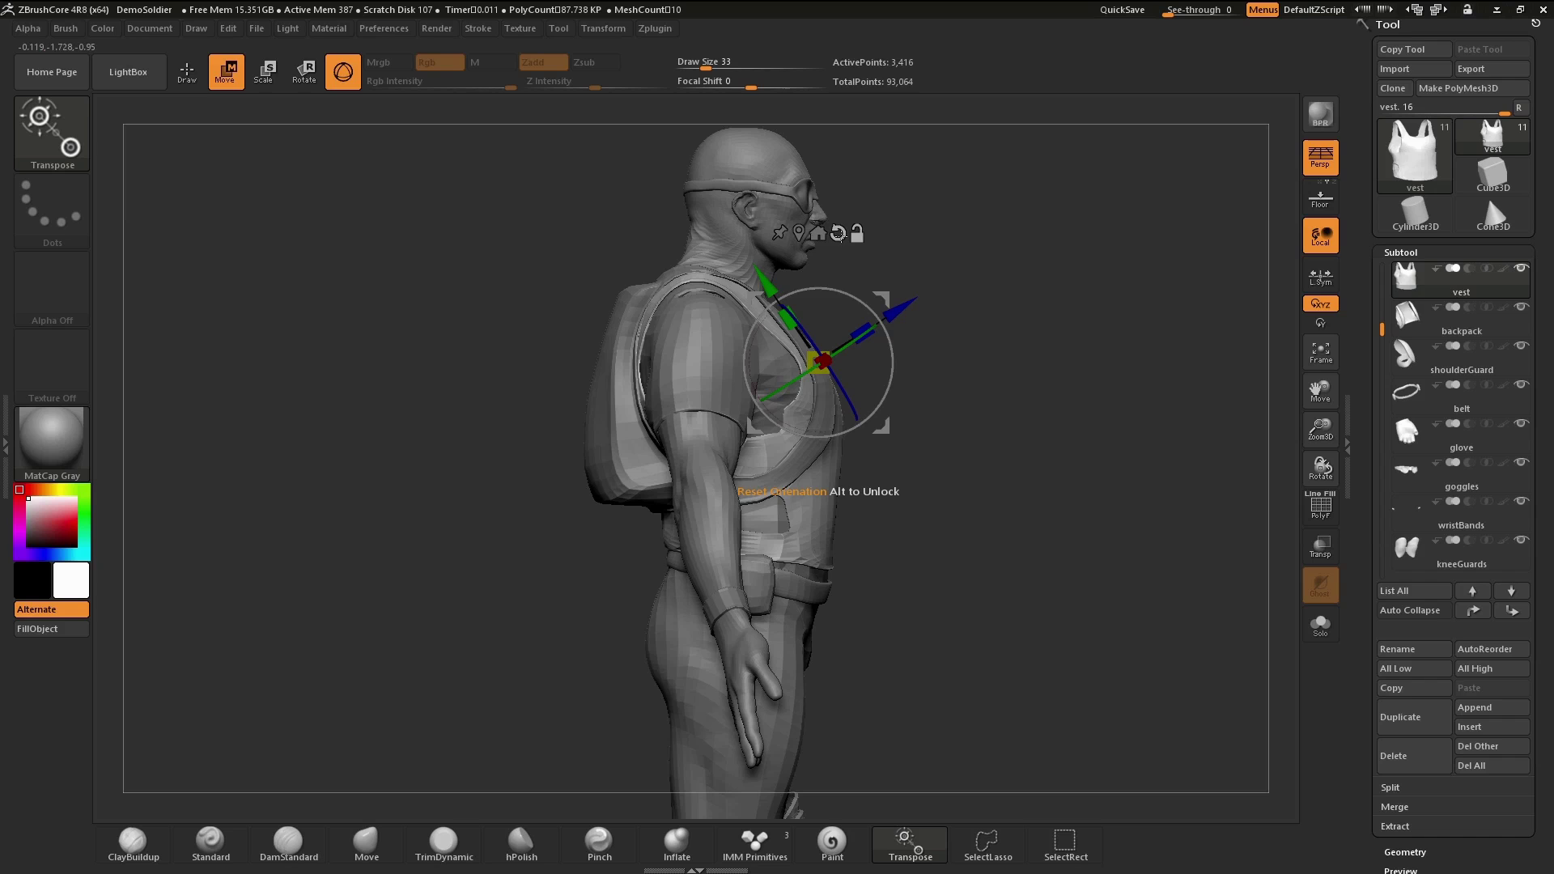
pyautogui.click(837, 233)
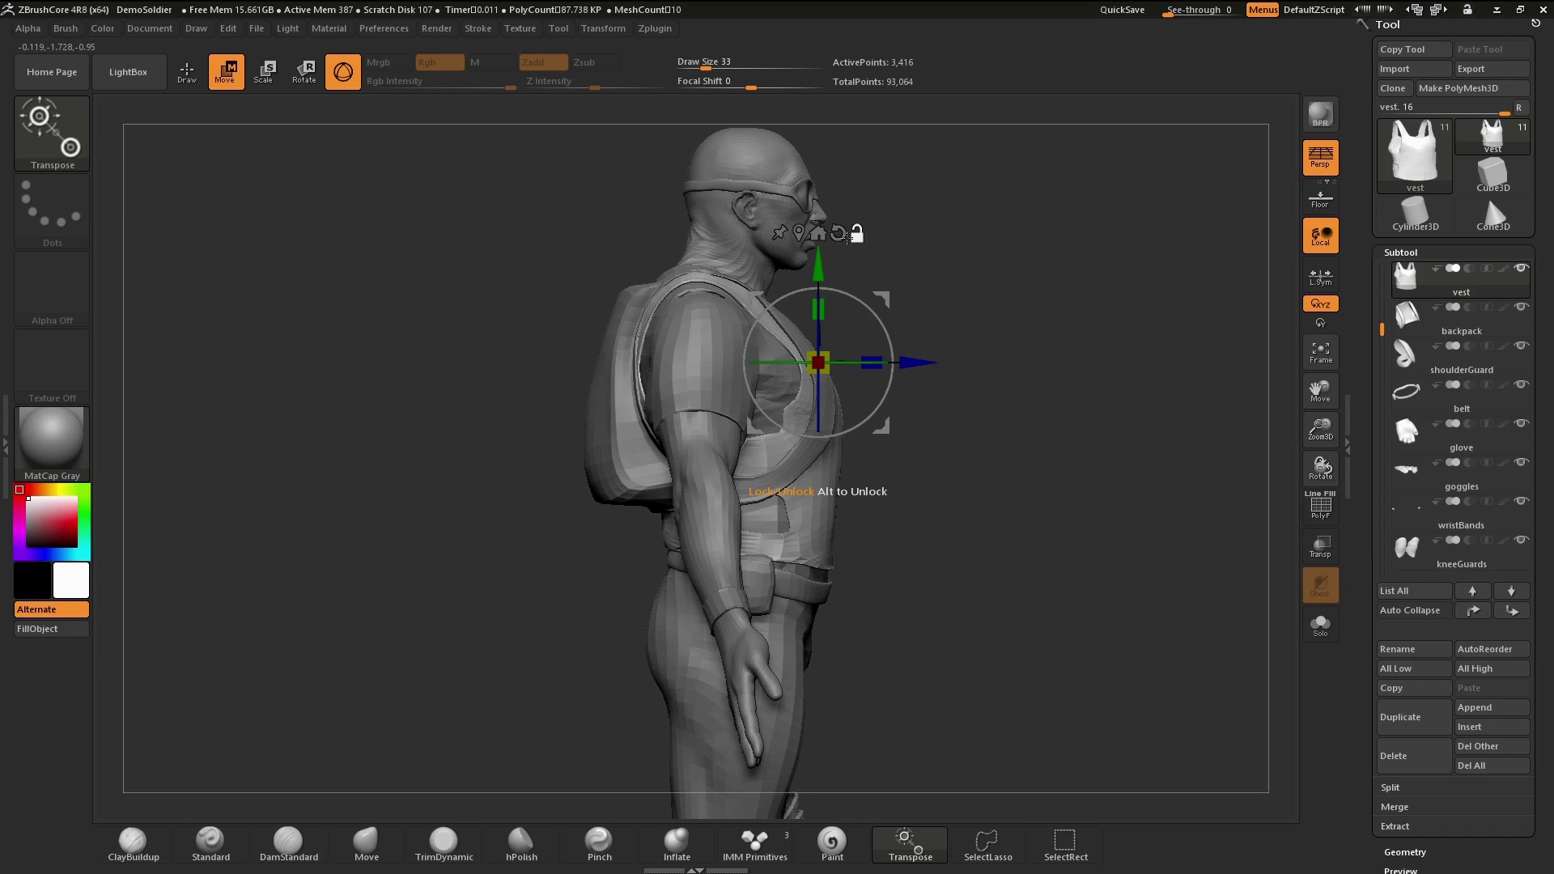
# - Move the gizmo to the unmasked mesh center of the vest
pyautogui.moveTo(988, 421); pyautogui.dragTo(619, 480)
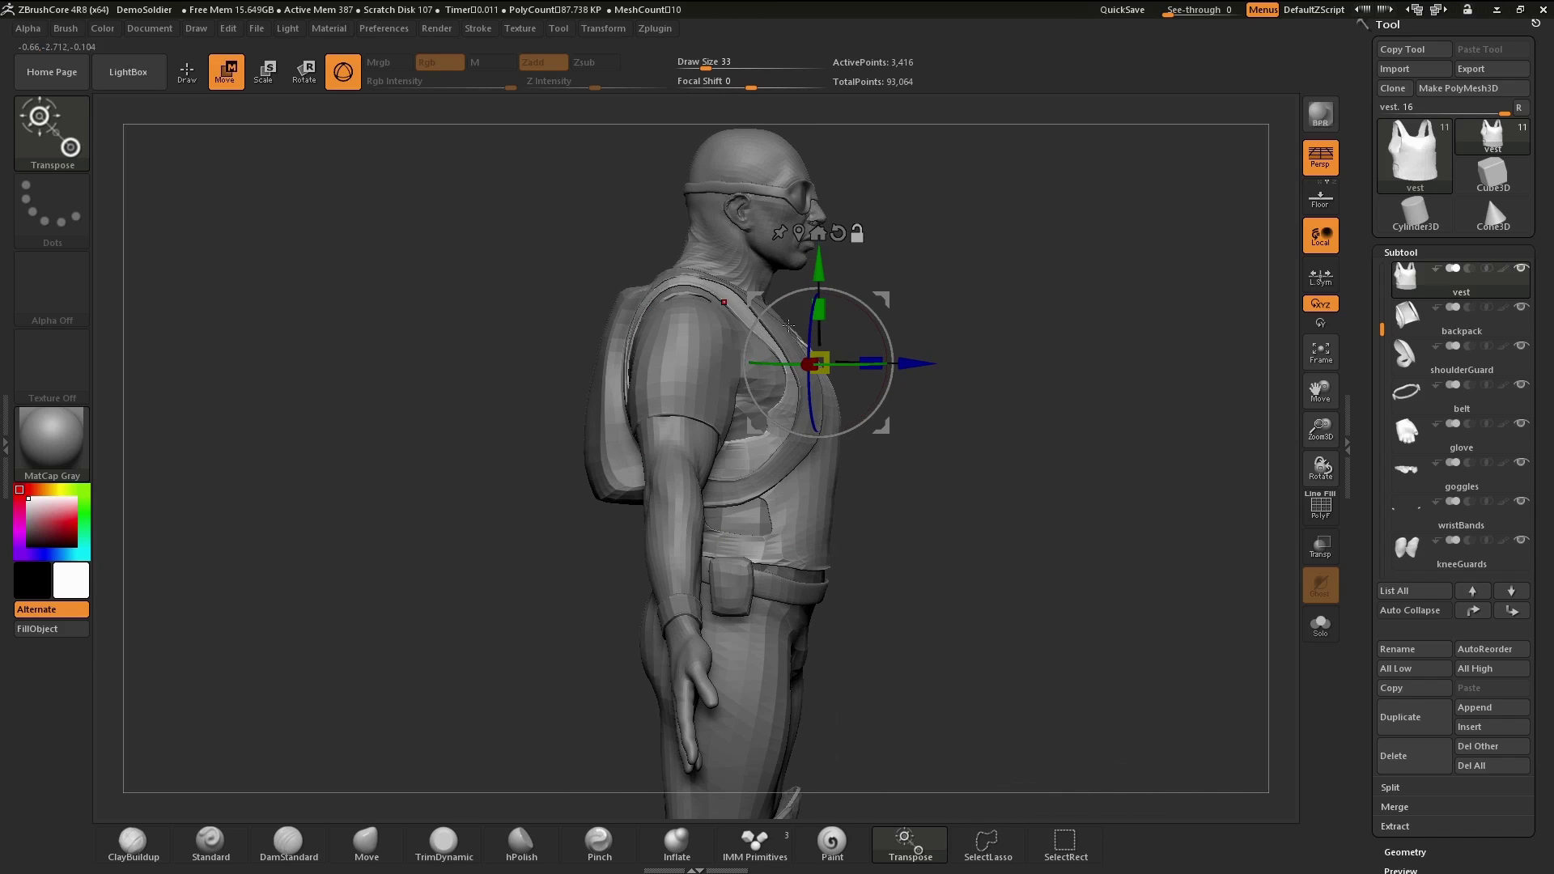
pyautogui.moveTo(988, 529); pyautogui.dragTo(969, 529)
pyautogui.moveTo(1008, 456); pyautogui.dragTo(1079, 414)
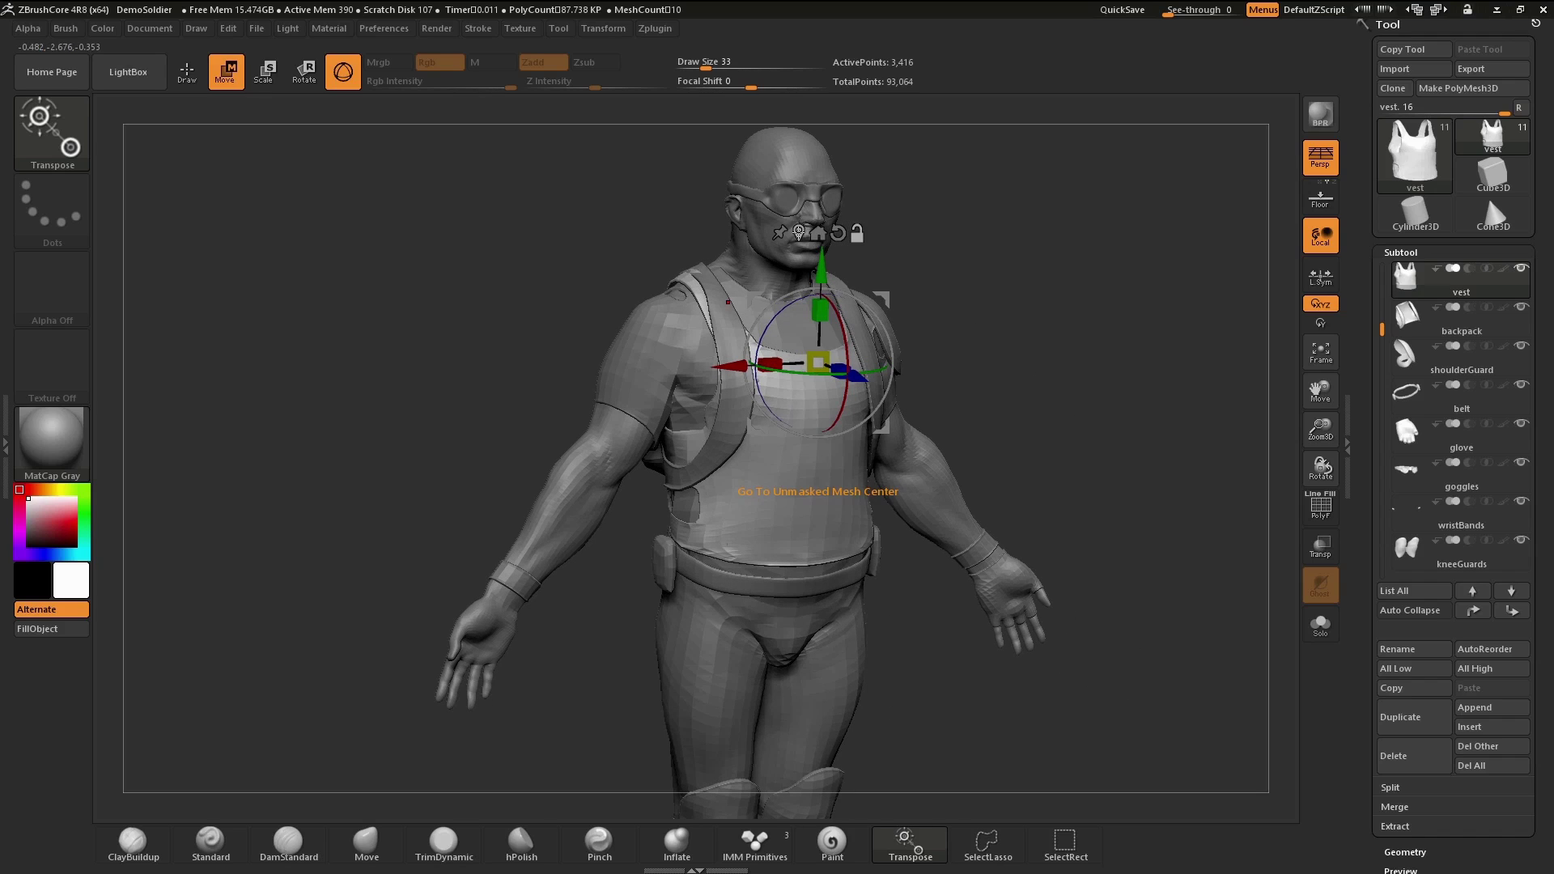
pyautogui.click(798, 232)
# - Send the gizmo to the axis home position and return it to the vest's unmasked mesh center
pyautogui.moveTo(917, 357); pyautogui.dragTo(1046, 457)
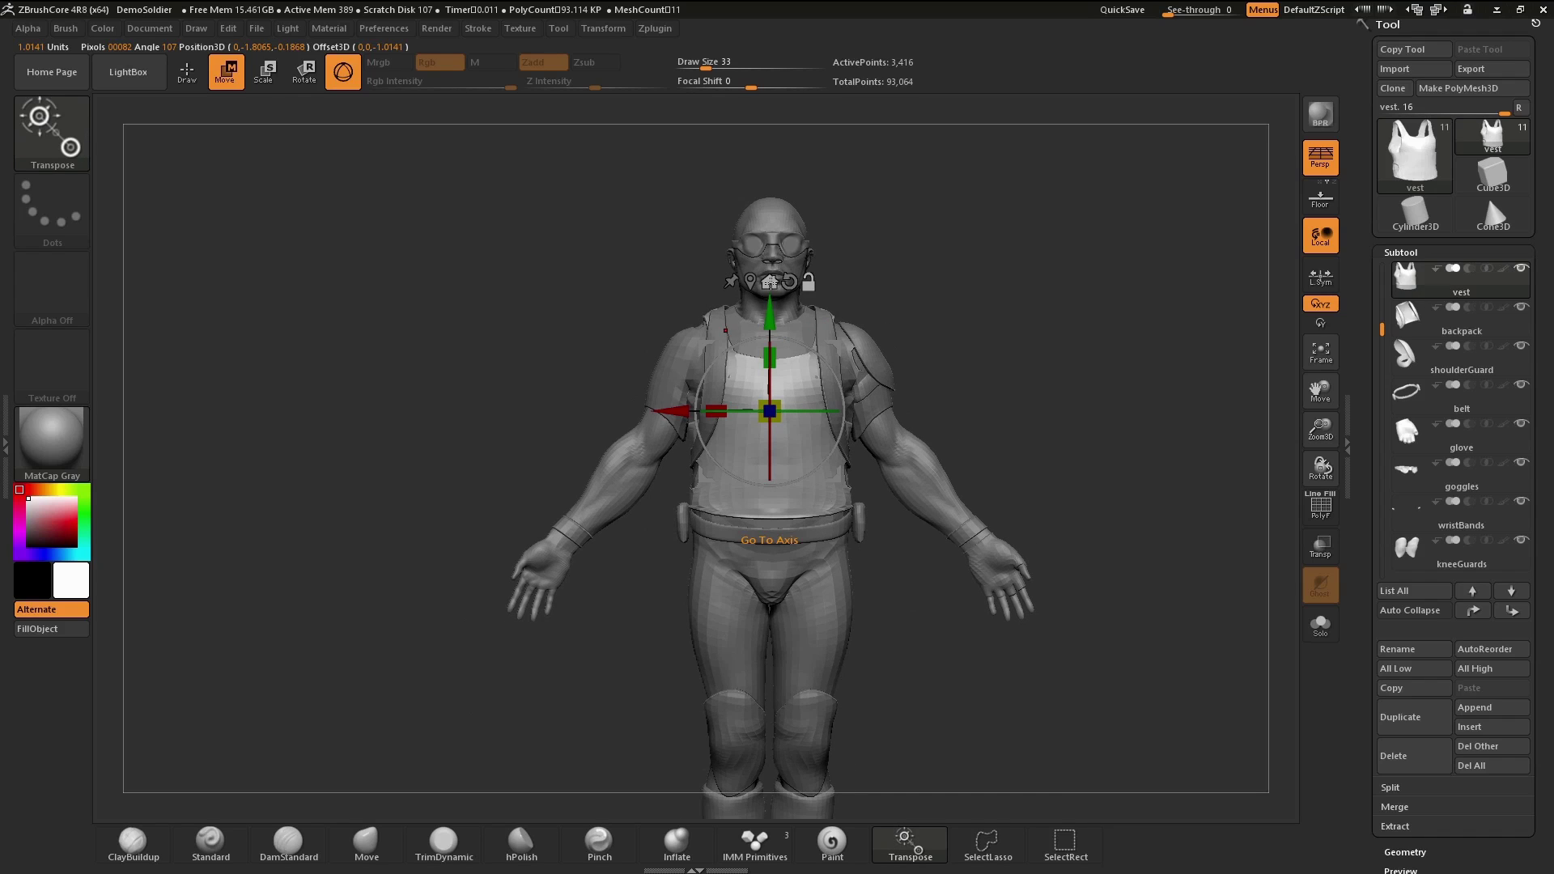
pyautogui.click(770, 280)
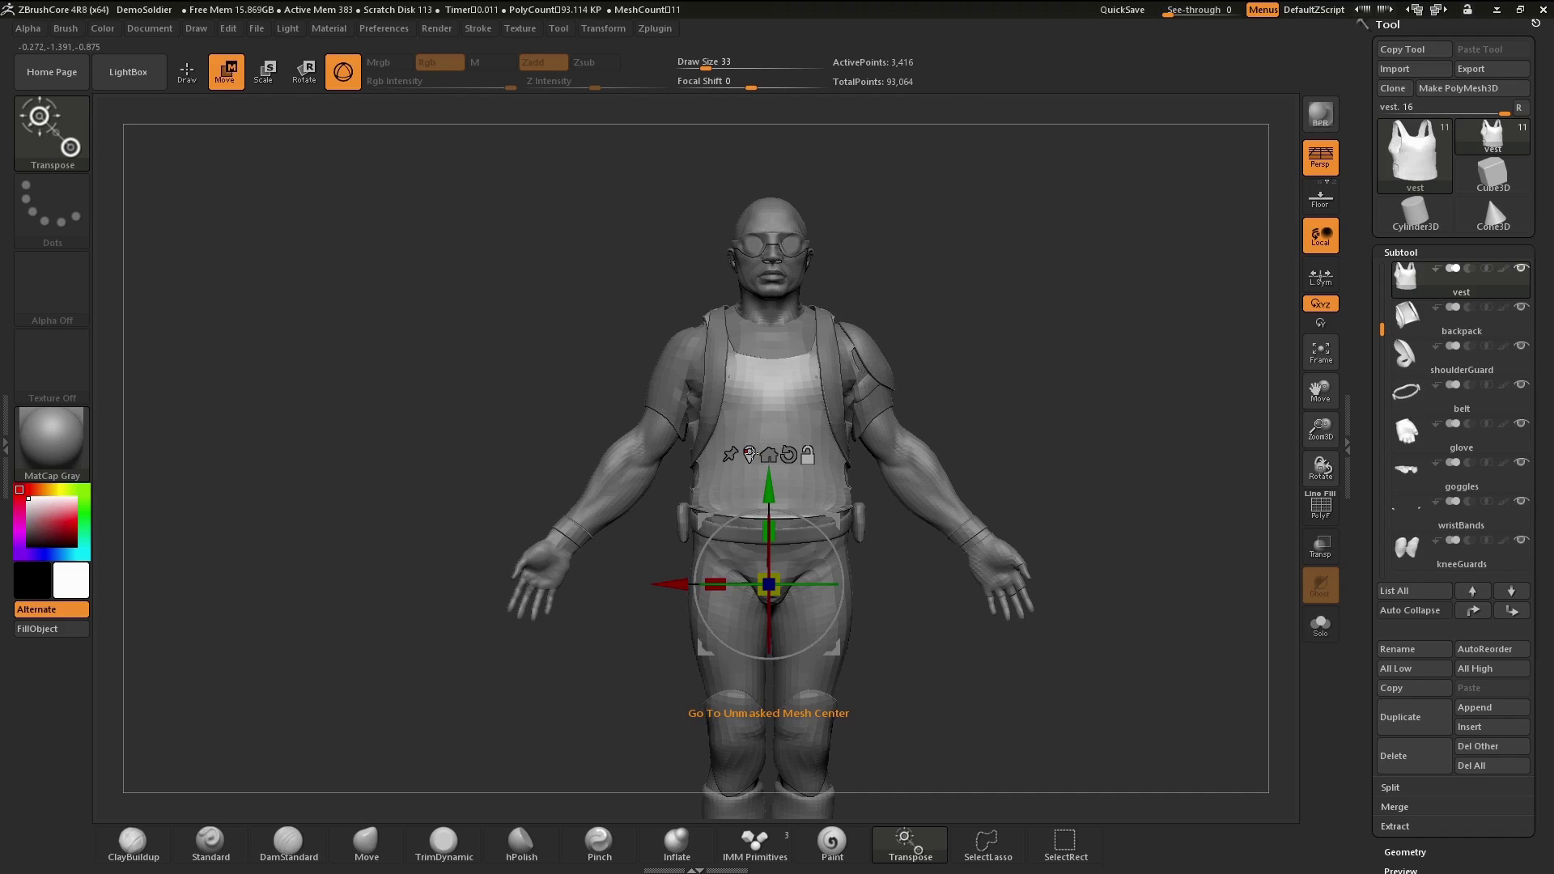
pyautogui.click(749, 455)
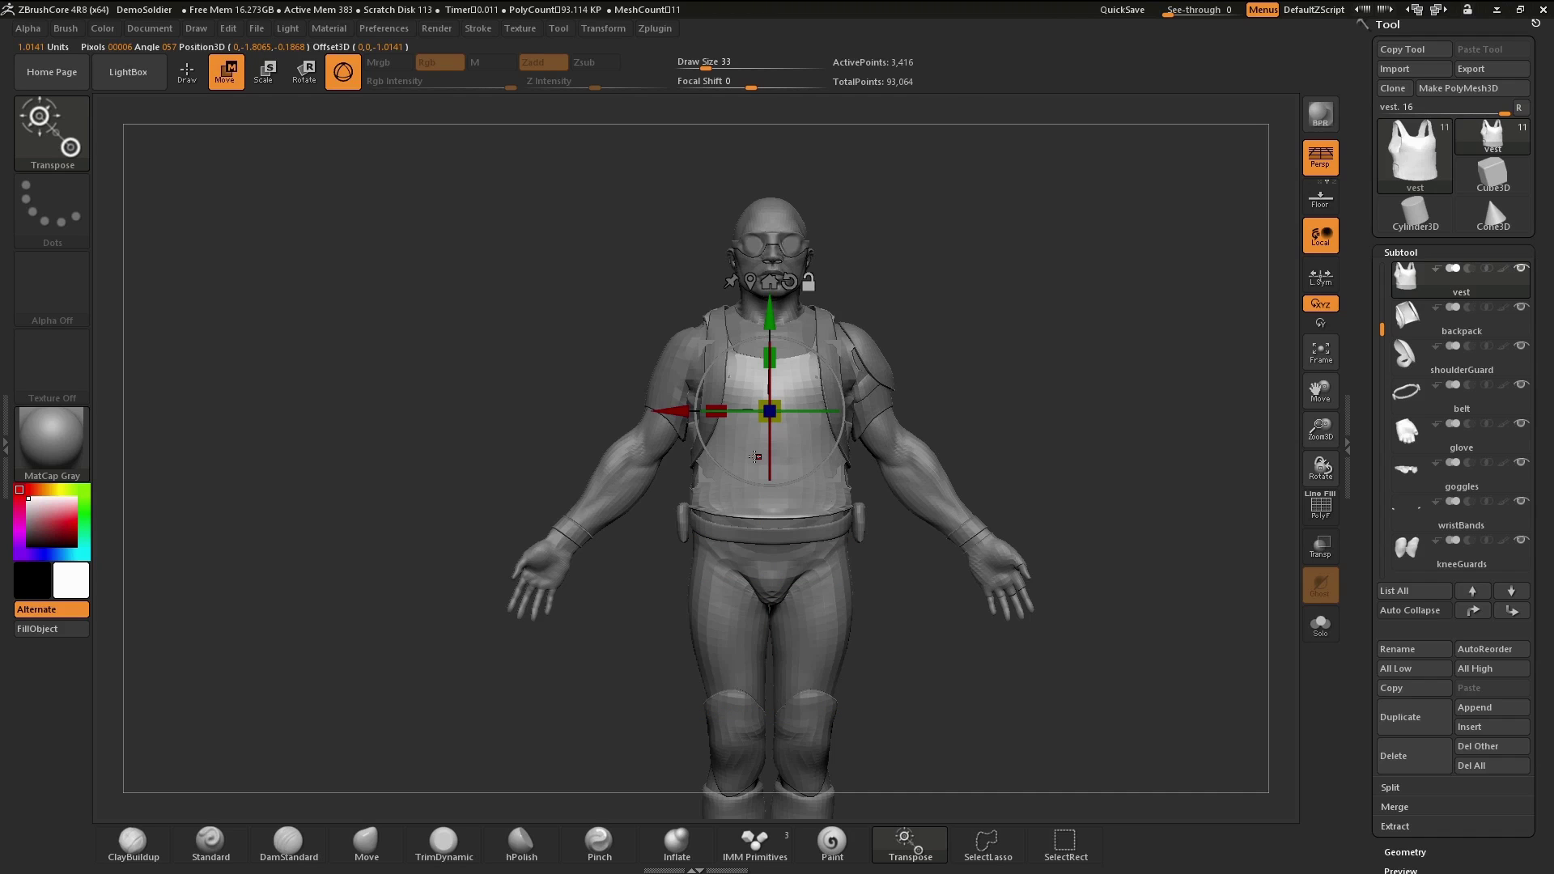
# - Place the gizmo at the axis home position again and recenter it on the vest's unmasked mesh
pyautogui.moveTo(1043, 530); pyautogui.dragTo(1080, 502)
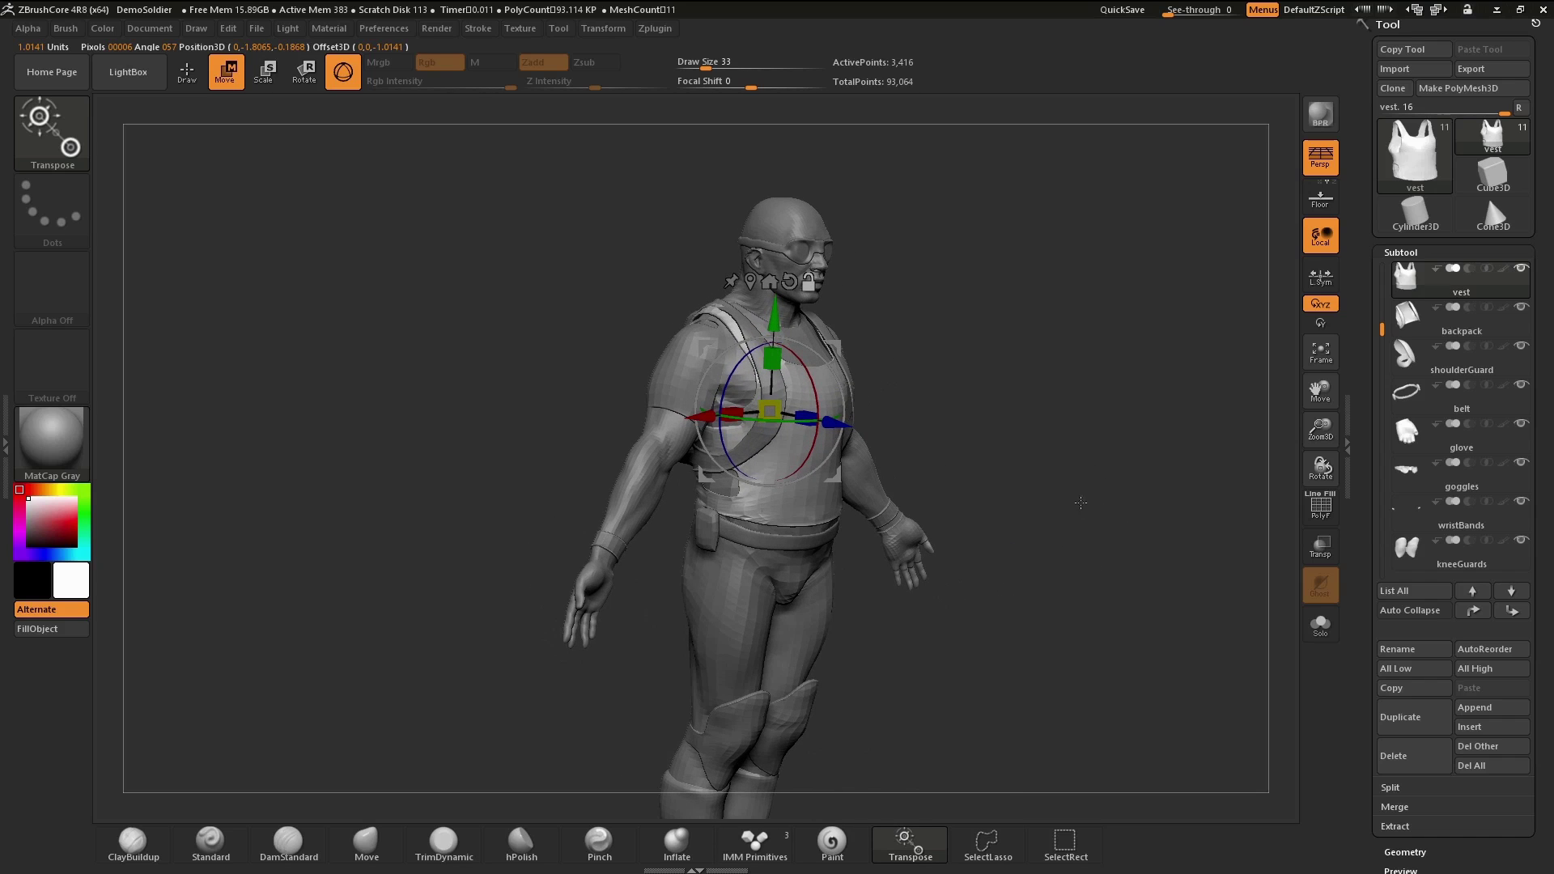
pyautogui.click(769, 280)
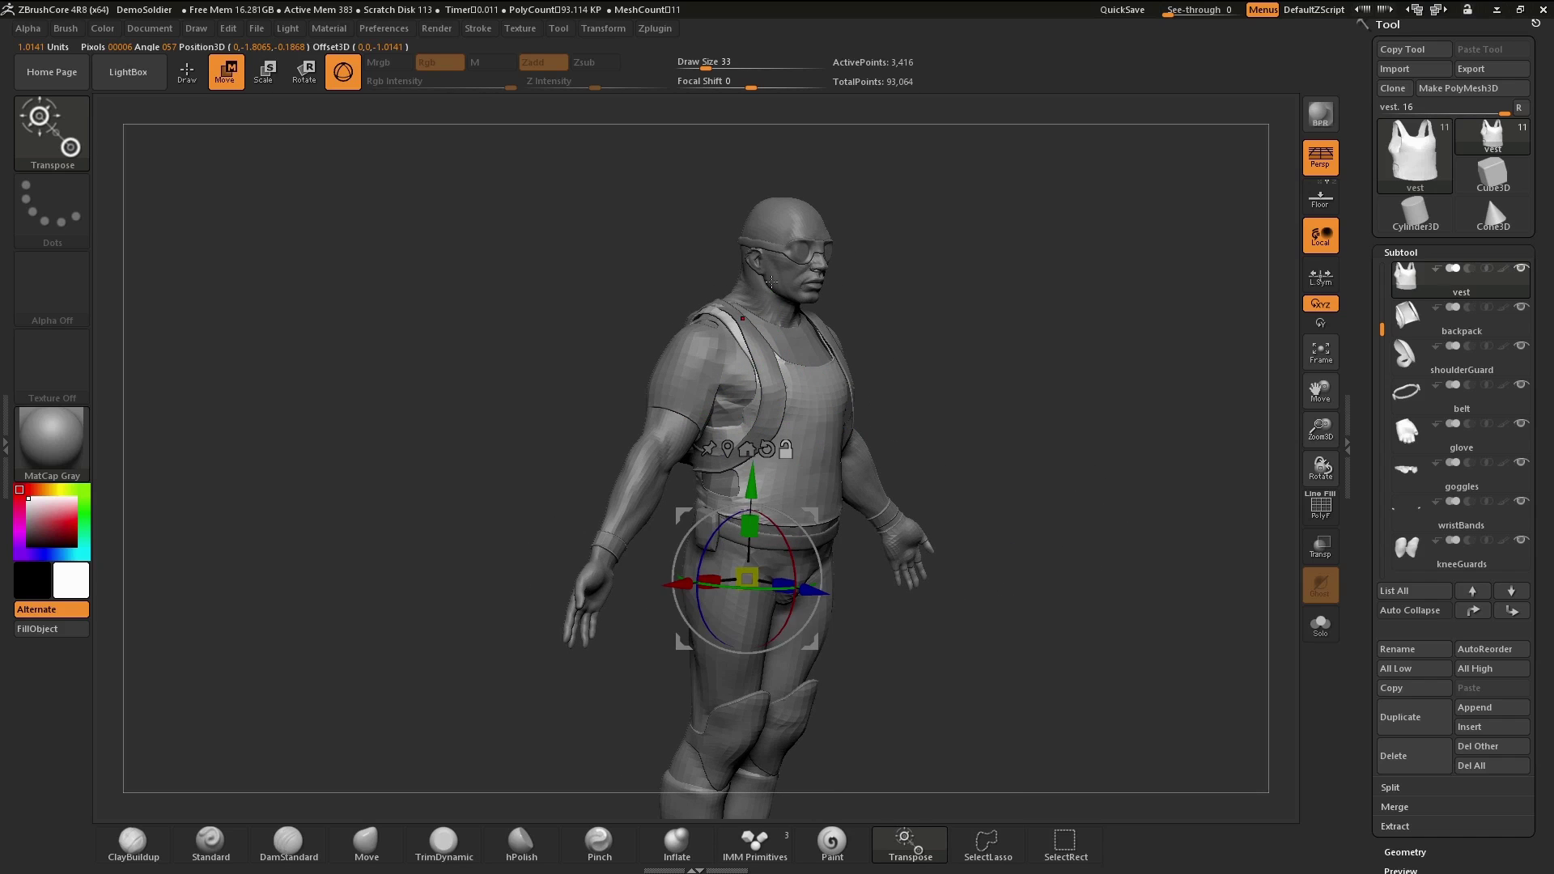
pyautogui.click(727, 450)
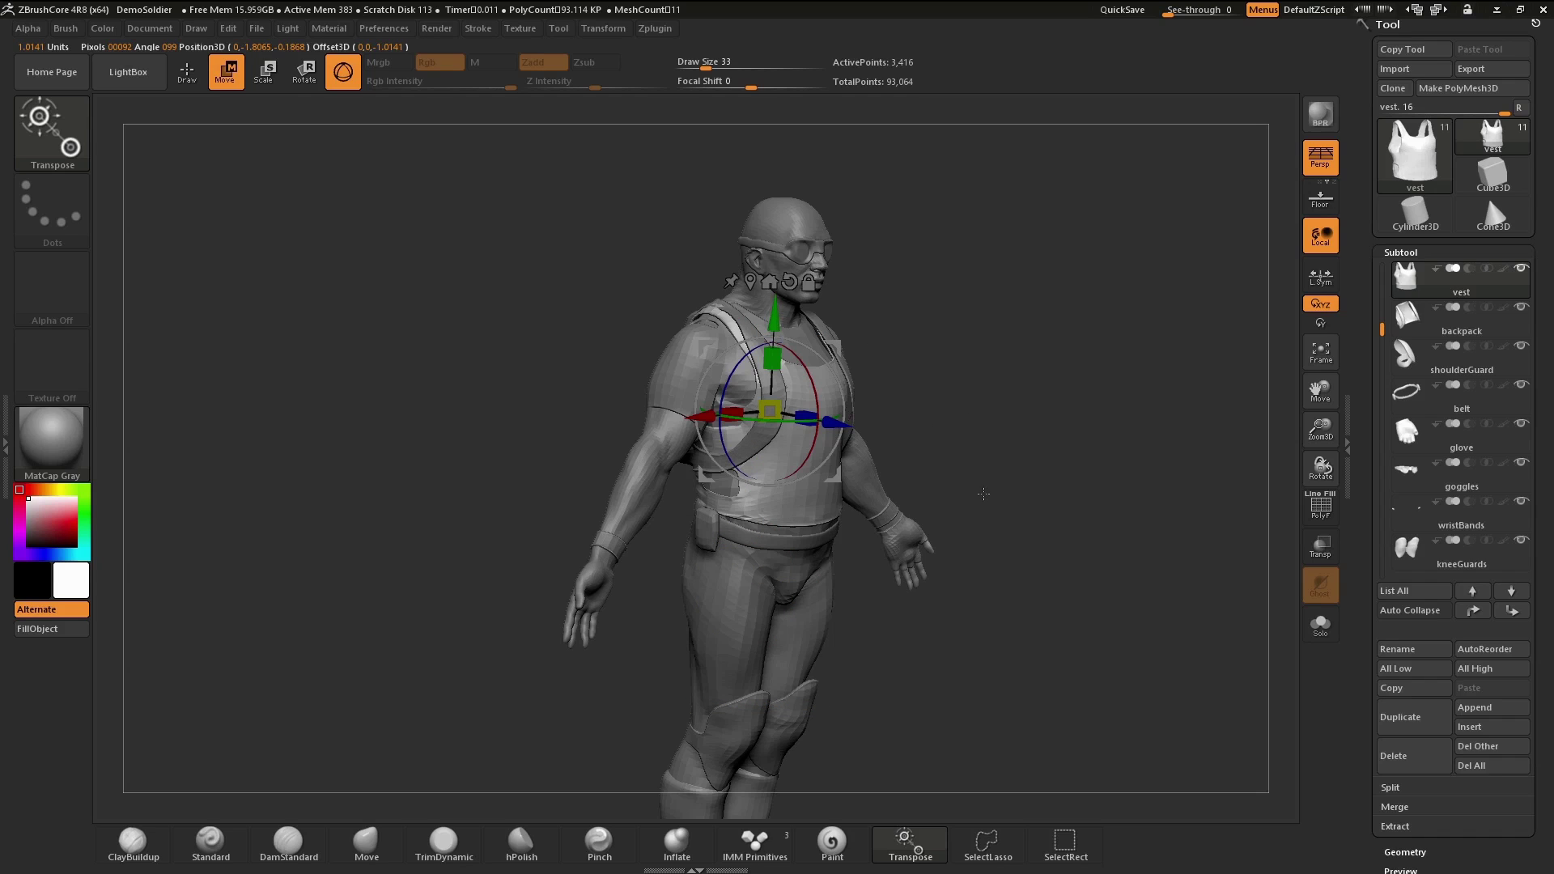
pyautogui.moveTo(1022, 489)
pyautogui.keyDown('shift'); pyautogui.mouseDown()
pyautogui.moveTo(1017, 444)
pyautogui.moveTo(1021, 461)
pyautogui.mouseUp(); pyautogui.keyUp('shift')
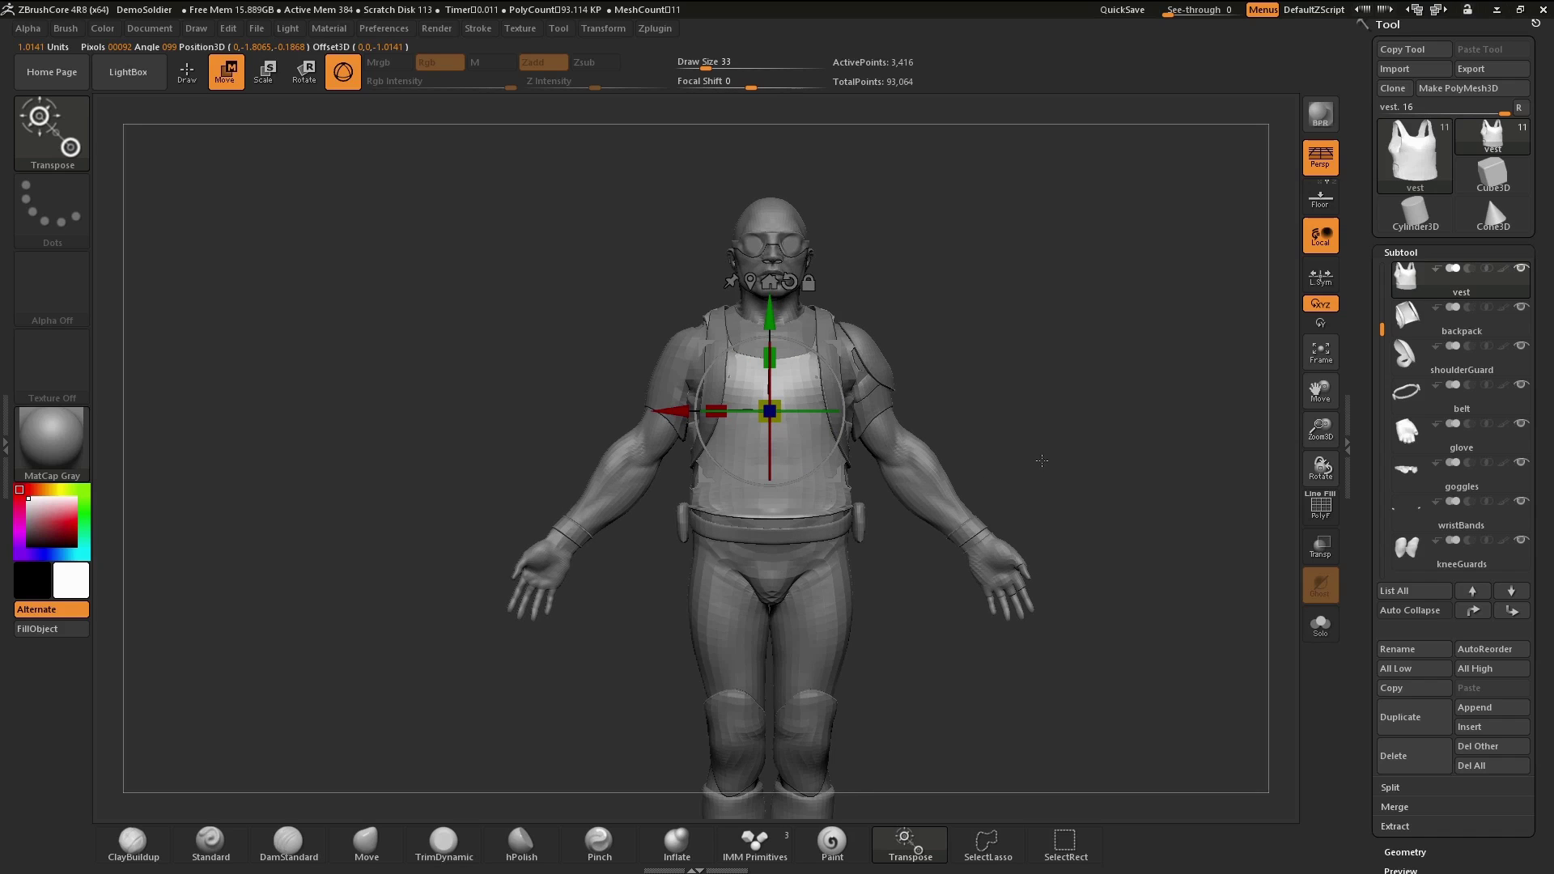
# - Move the unlocked gizmo freely in the screen plane around the body, past the hip, and place it at the waist just above the belt
pyautogui.moveTo(1035, 465); pyautogui.dragTo(1033, 467)
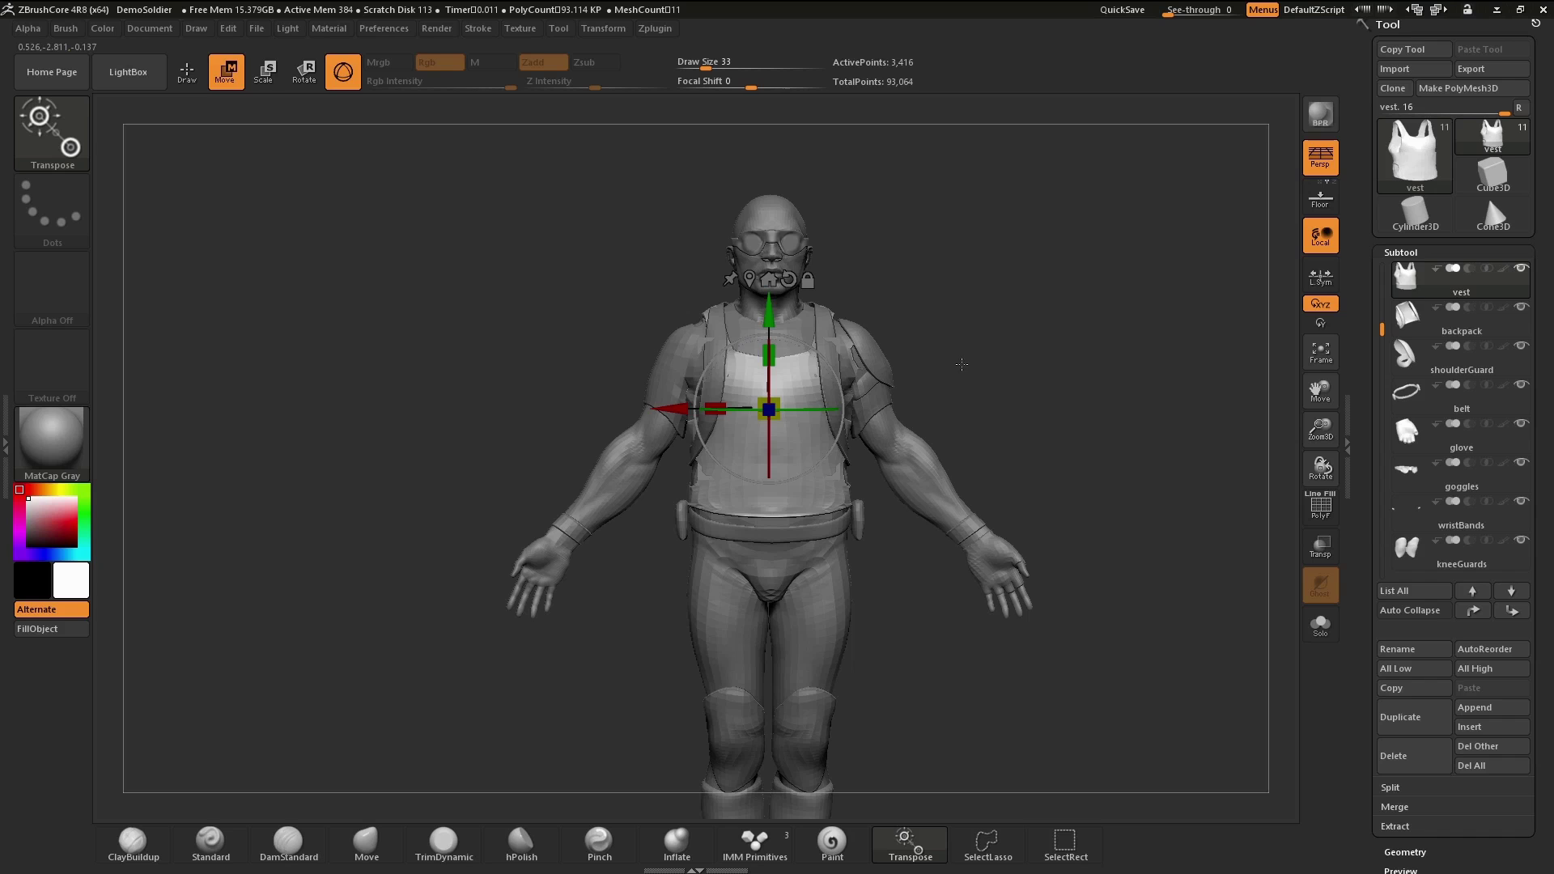
pyautogui.moveTo(962, 364); pyautogui.dragTo(1005, 351)
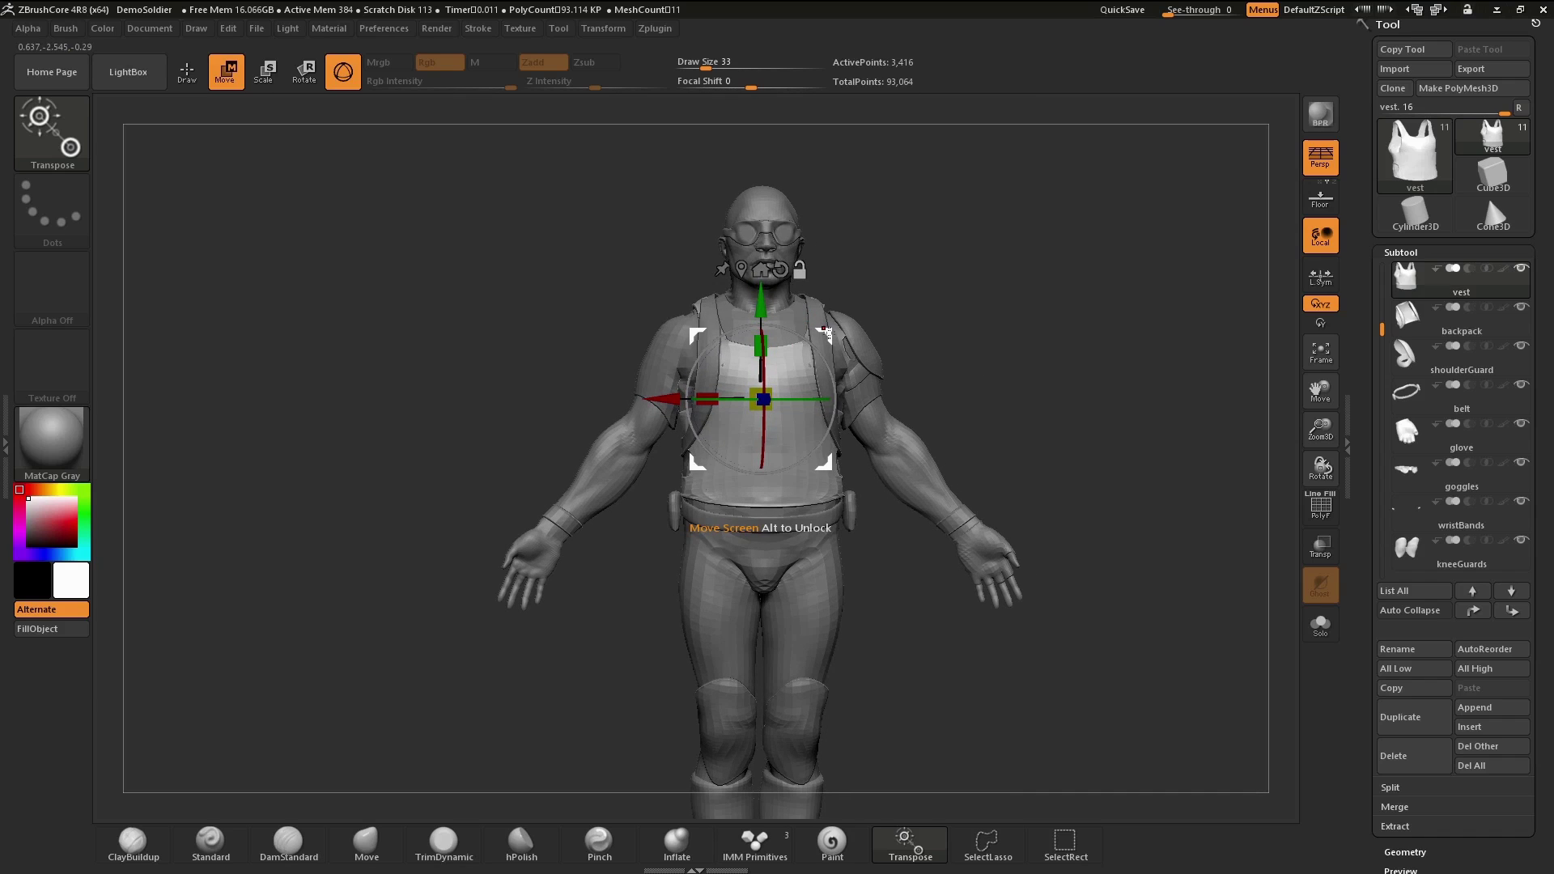
pyautogui.click(815, 334)
pyautogui.click(905, 351)
pyautogui.click(642, 496)
pyautogui.click(853, 565)
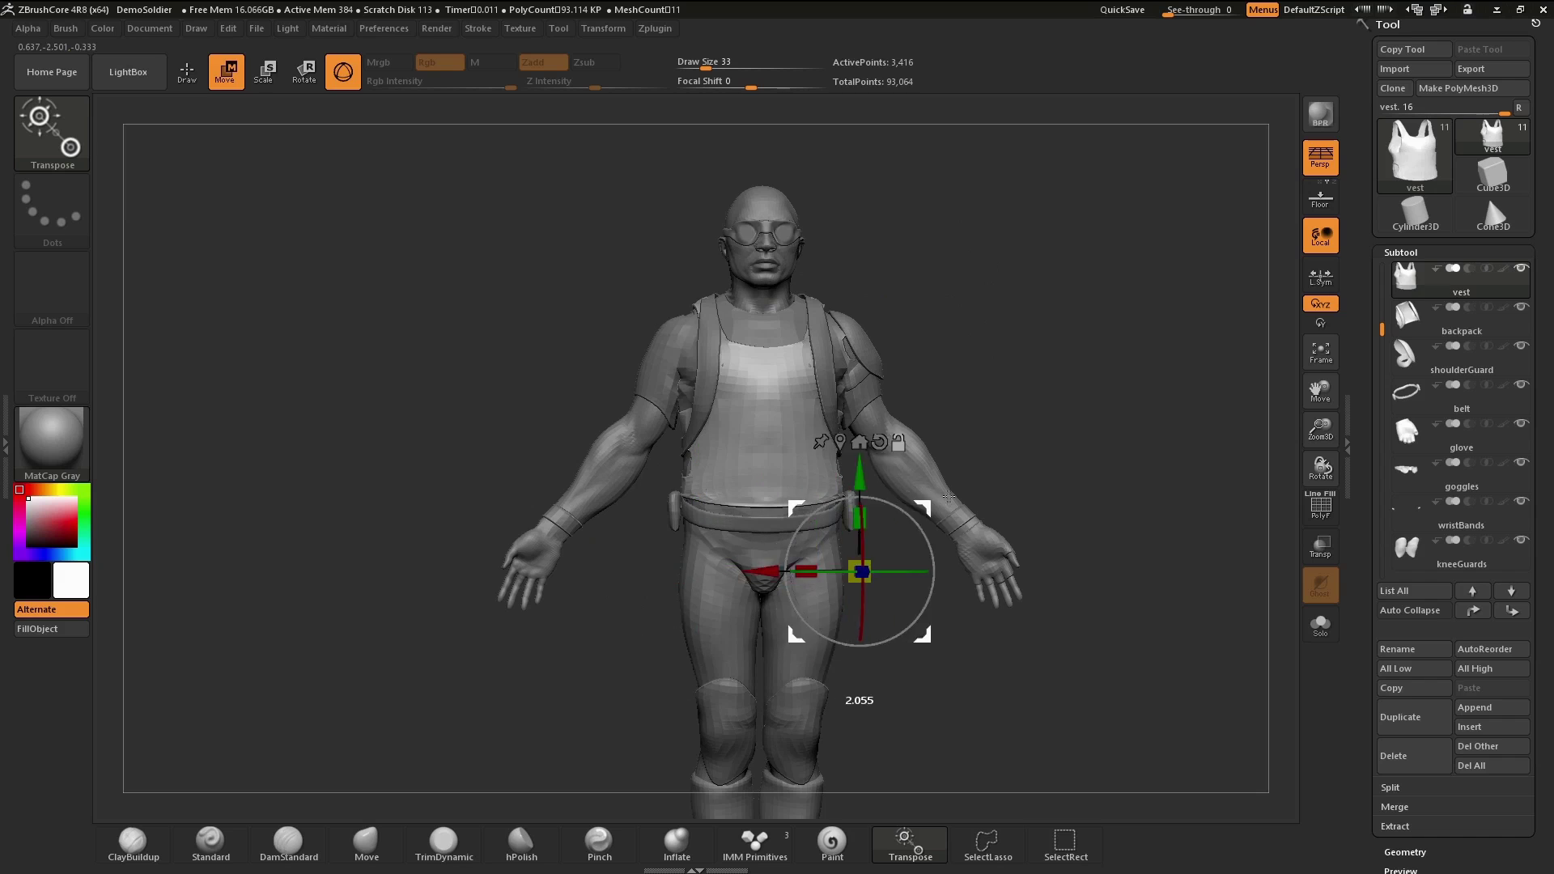
pyautogui.click(746, 597)
pyautogui.click(769, 498)
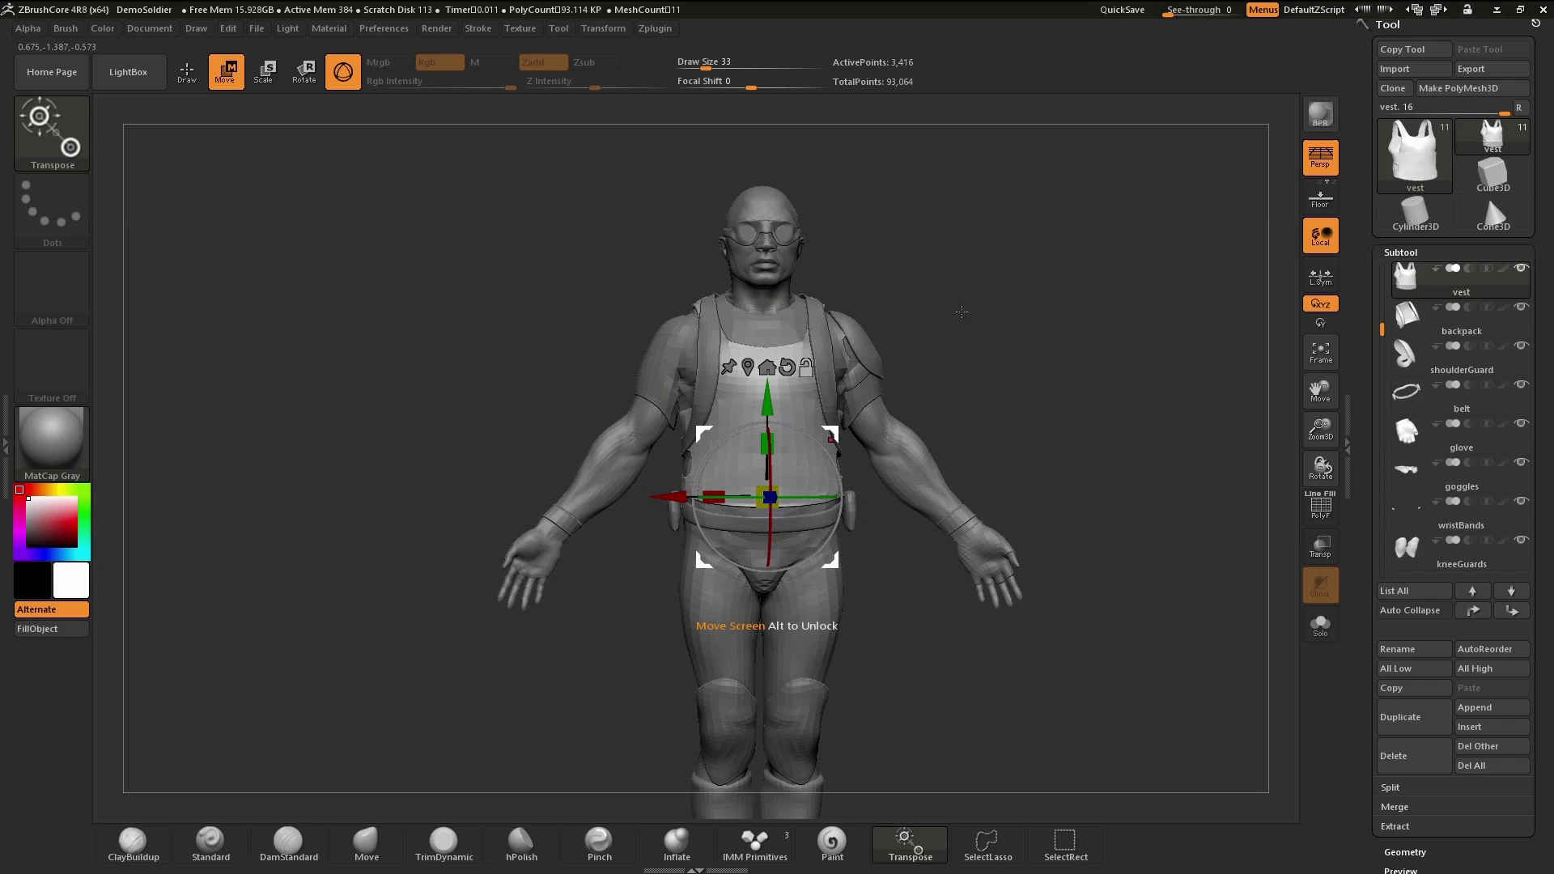
# - Return the gizmo from the waist to the vest's unmasked mesh center
pyautogui.moveTo(981, 292)
pyautogui.mouseDown()
pyautogui.moveTo(1044, 324)
pyautogui.moveTo(974, 340)
pyautogui.moveTo(1039, 319)
pyautogui.moveTo(984, 311)
pyautogui.mouseUp()
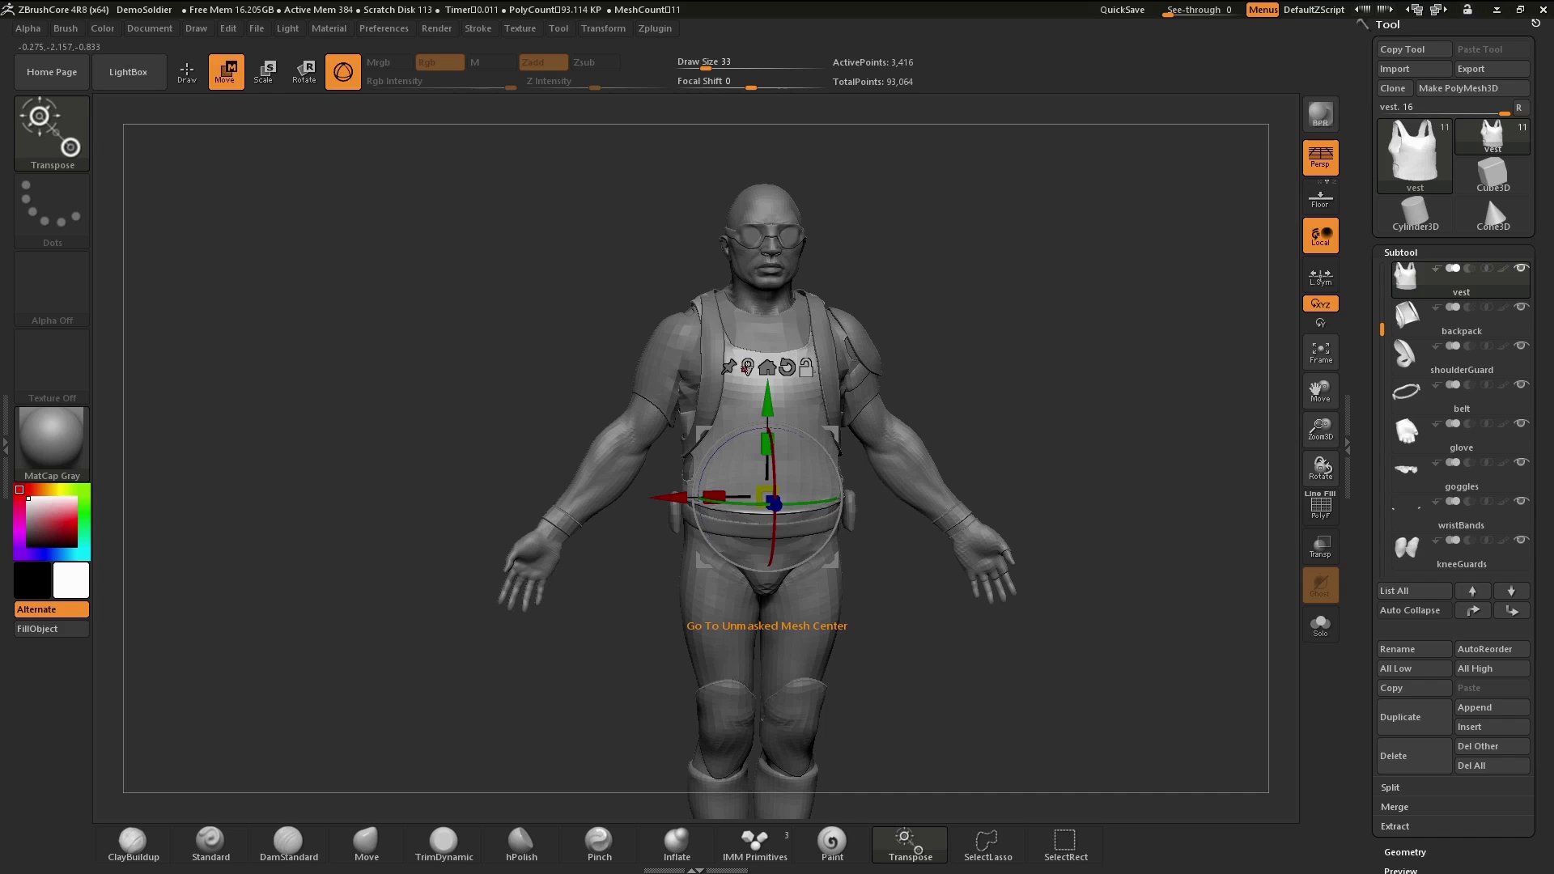
pyautogui.click(748, 367)
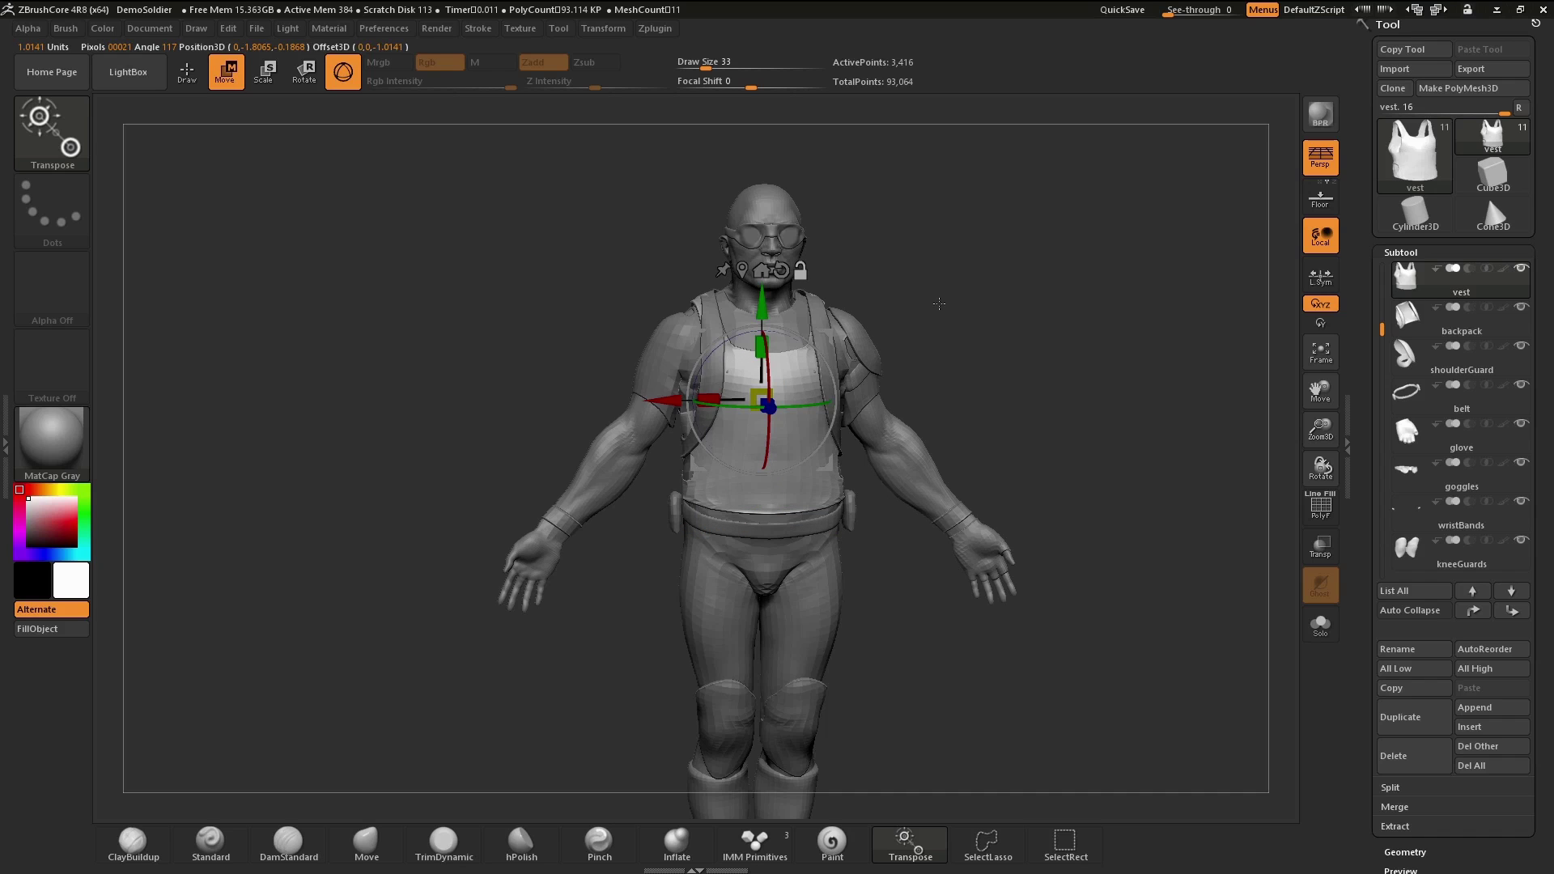
pyautogui.moveTo(937, 298)
pyautogui.mouseDown()
pyautogui.moveTo(959, 397)
pyautogui.moveTo(938, 304)
pyautogui.mouseUp()
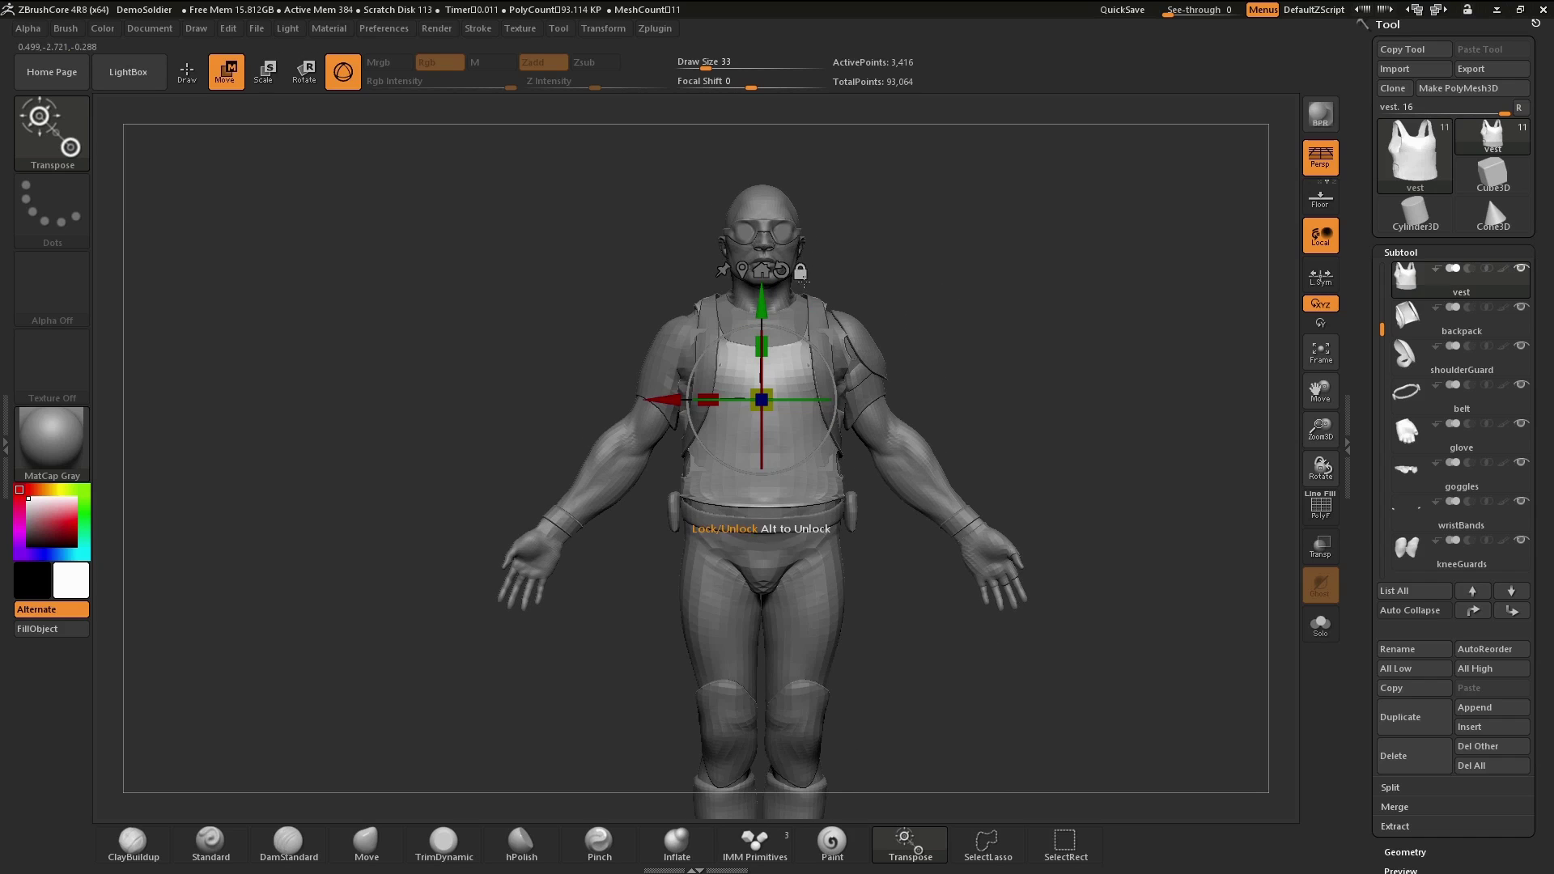
pyautogui.moveTo(668, 400); pyautogui.dragTo(672, 463)
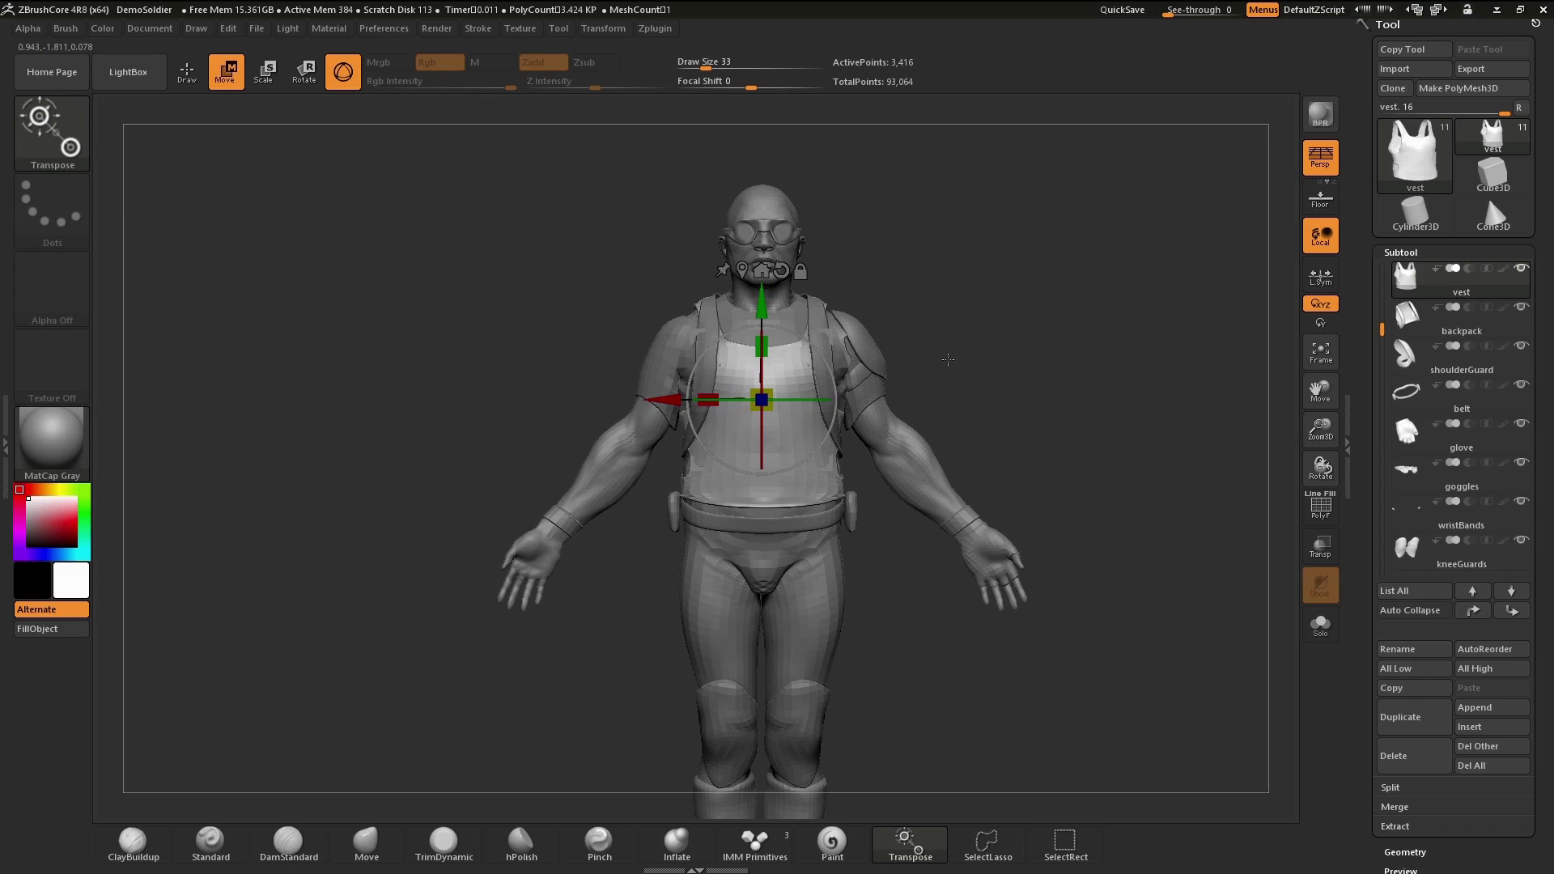
pyautogui.moveTo(1092, 485); pyautogui.dragTo(1012, 478)
pyautogui.moveTo(795, 372); pyautogui.dragTo(861, 317)
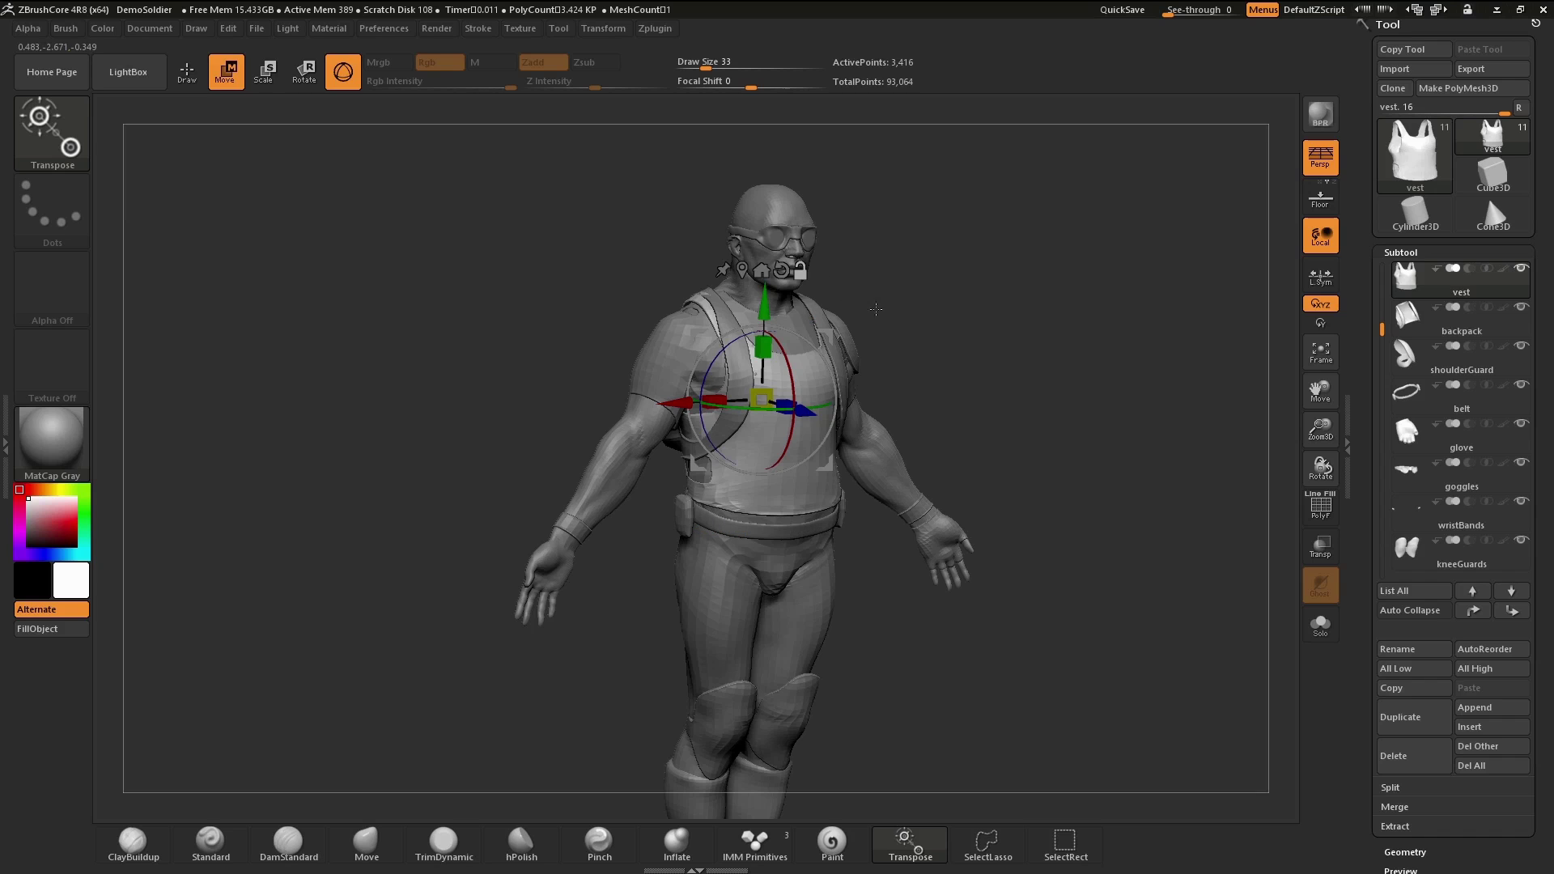
pyautogui.moveTo(973, 396); pyautogui.dragTo(752, 404)
pyautogui.moveTo(1093, 420); pyautogui.dragTo(1028, 425)
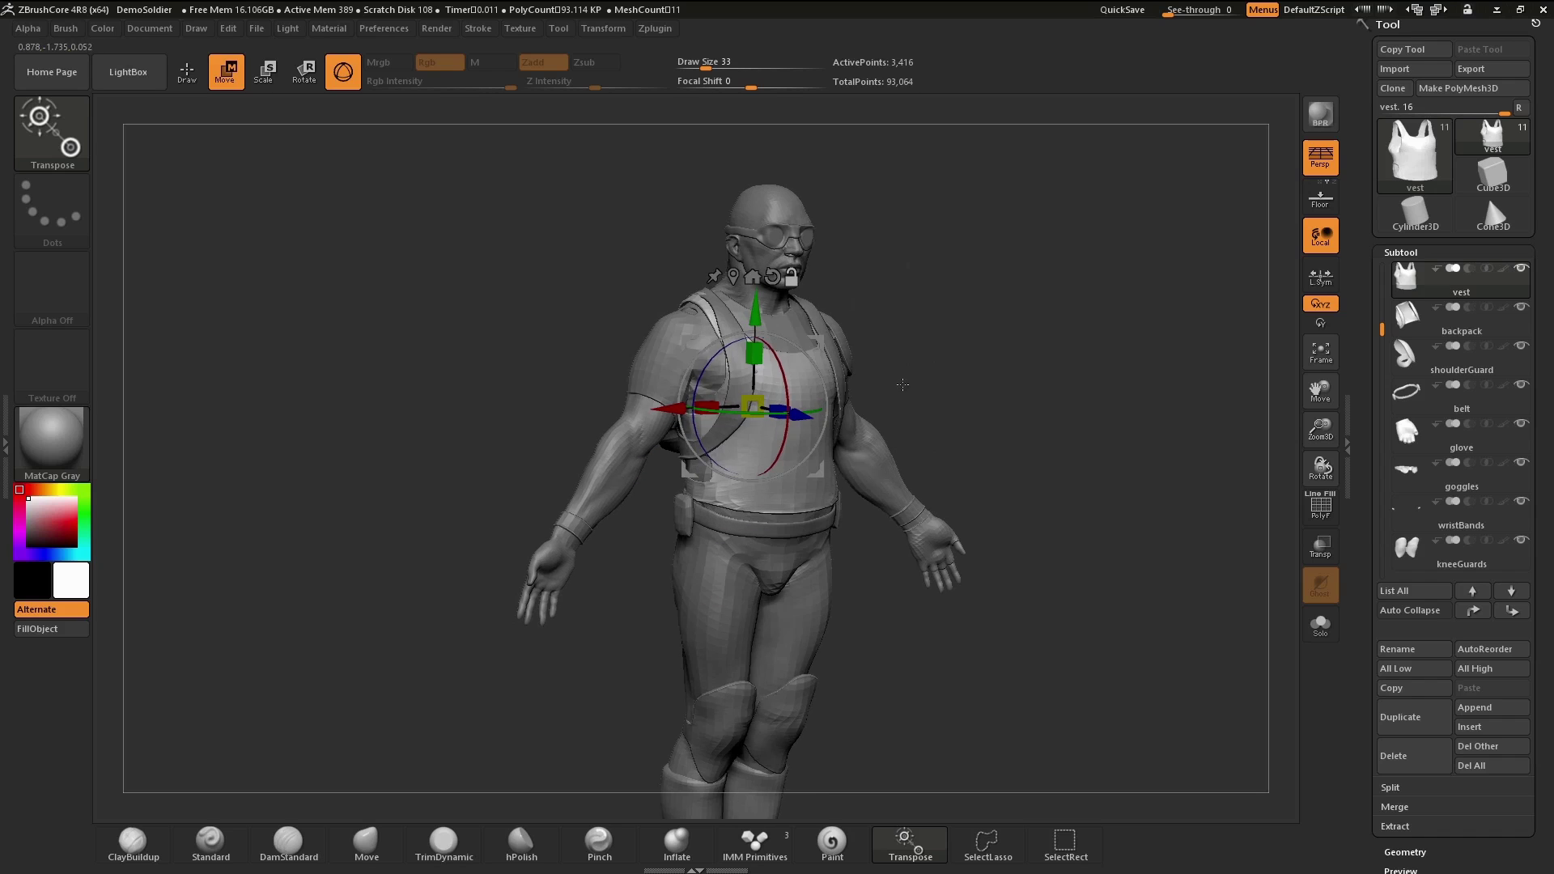
pyautogui.moveTo(785, 428); pyautogui.dragTo(844, 438)
pyautogui.moveTo(915, 327); pyautogui.dragTo(973, 323)
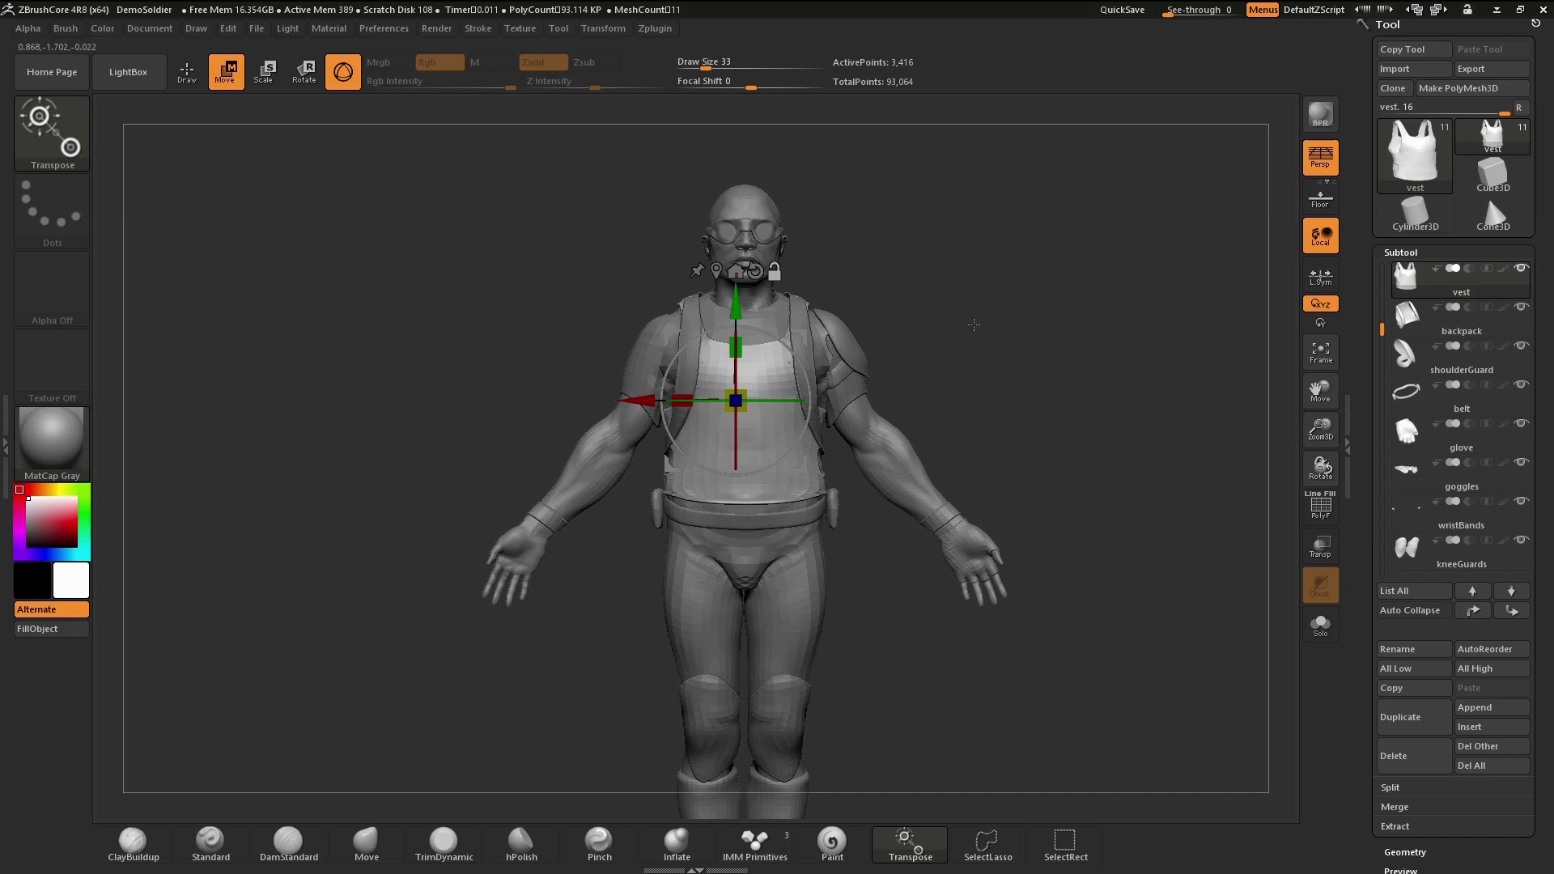